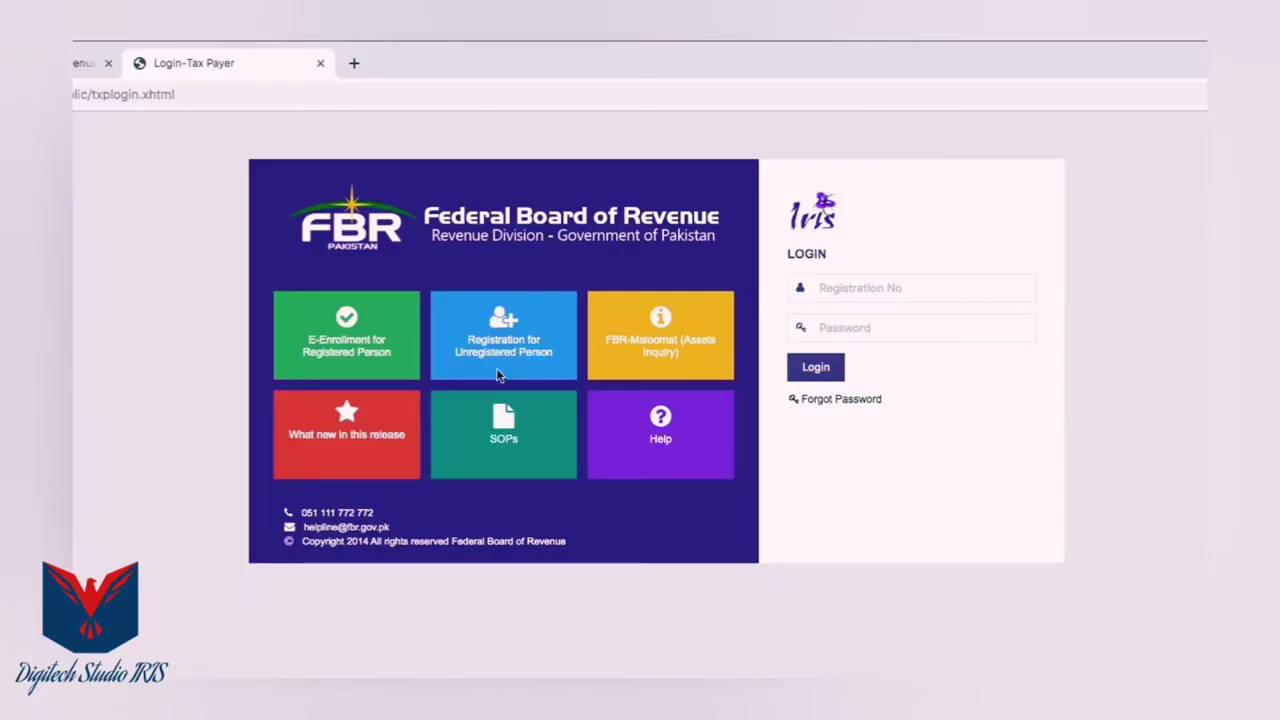
Start a new registration from the 'Registration for Unregistered Person' tile
left_click(499, 375)
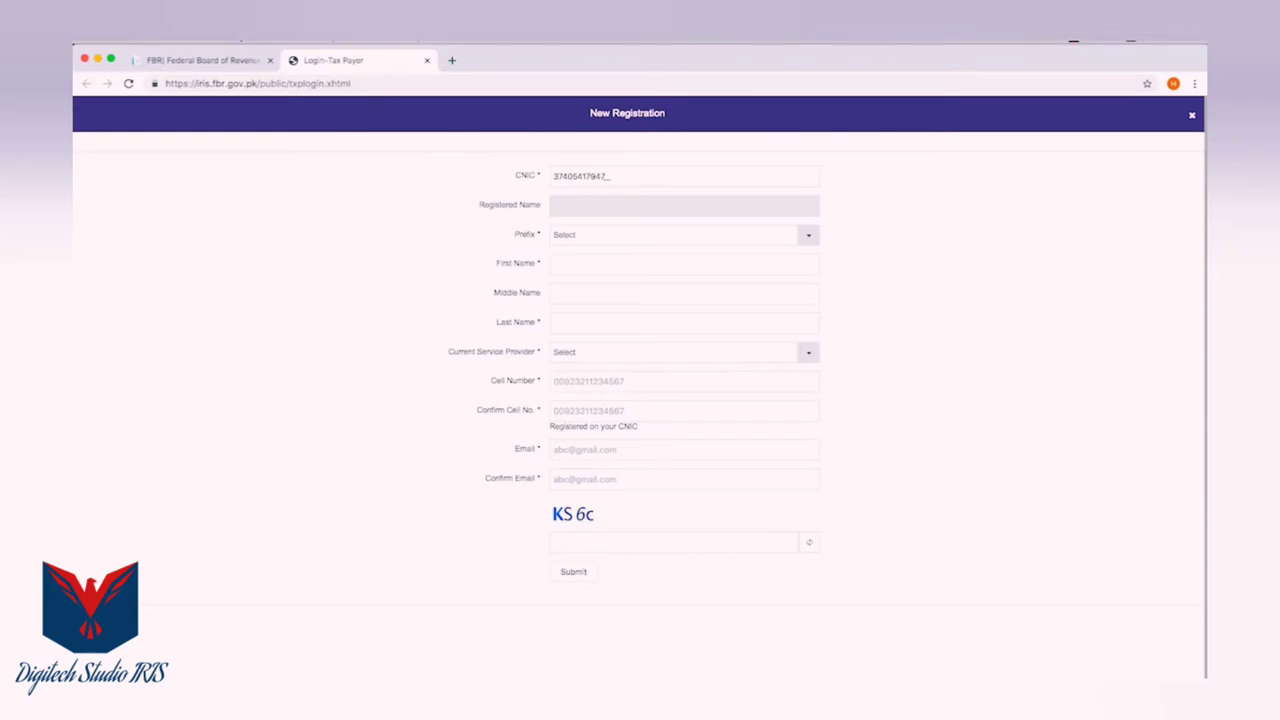
Enter prefix Mr., the person's first and last names, Mobilink provider, and the confirmed cell number
left_click(809, 236)
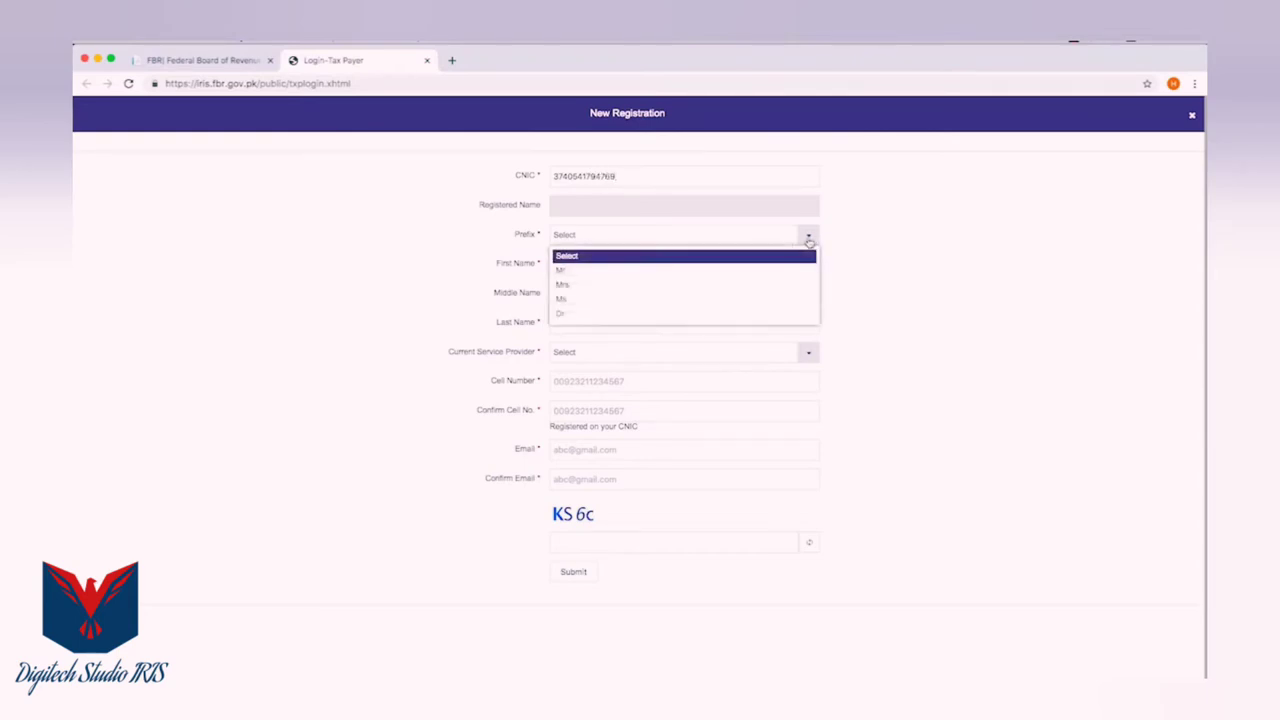
left_click(562, 271)
type("Majid")
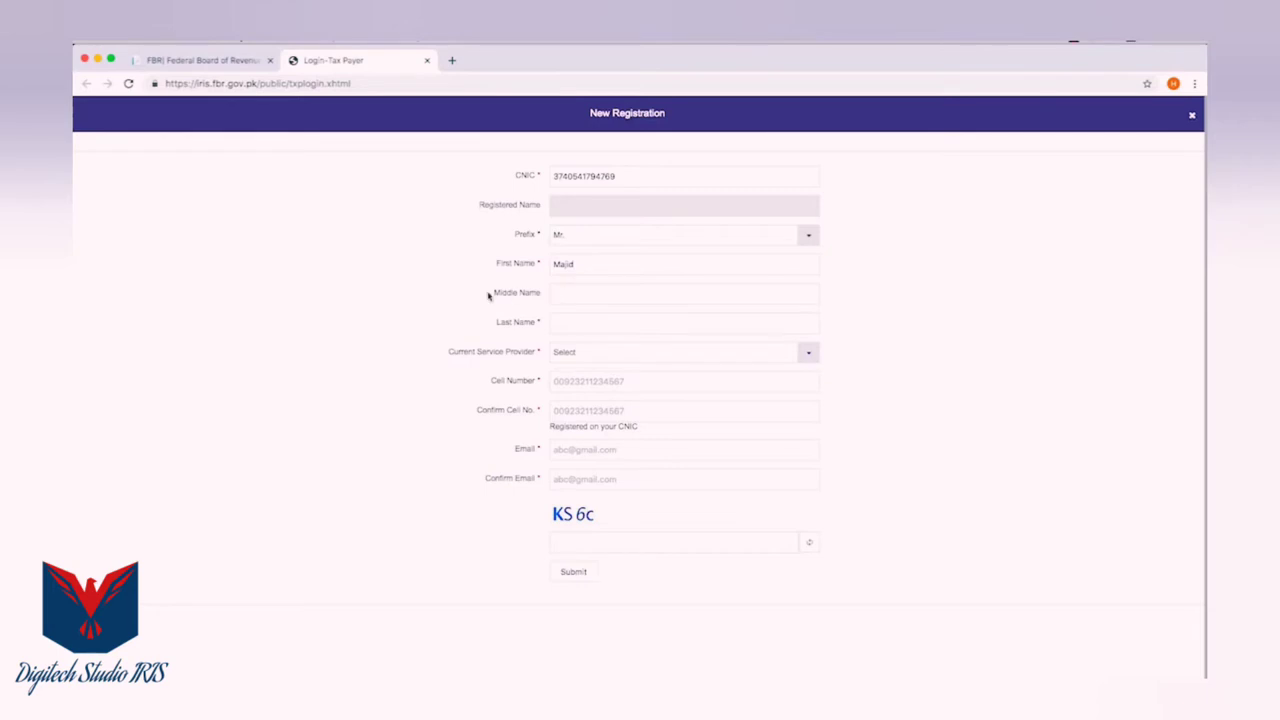
type("Mu")
key("Tab")
type("M")
left_click(809, 354)
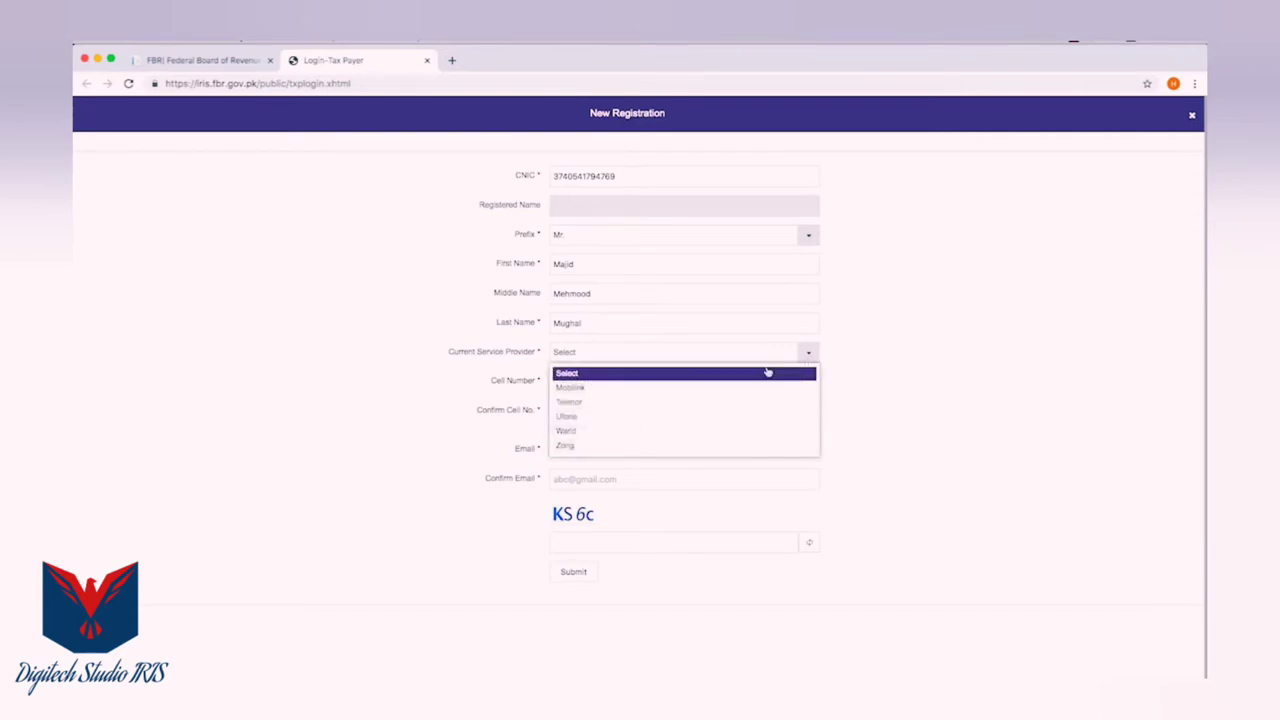
left_click(570, 388)
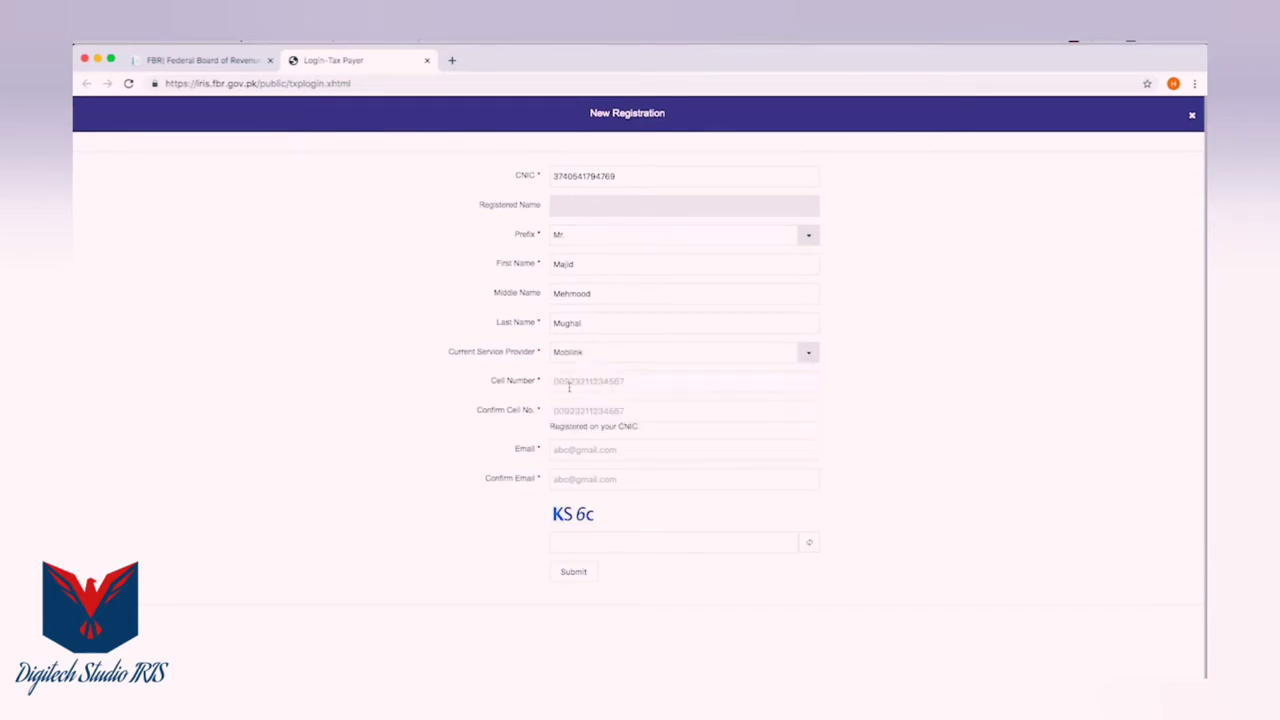
key("Tab")
type("0")
left_click(575, 411)
key("super+v")
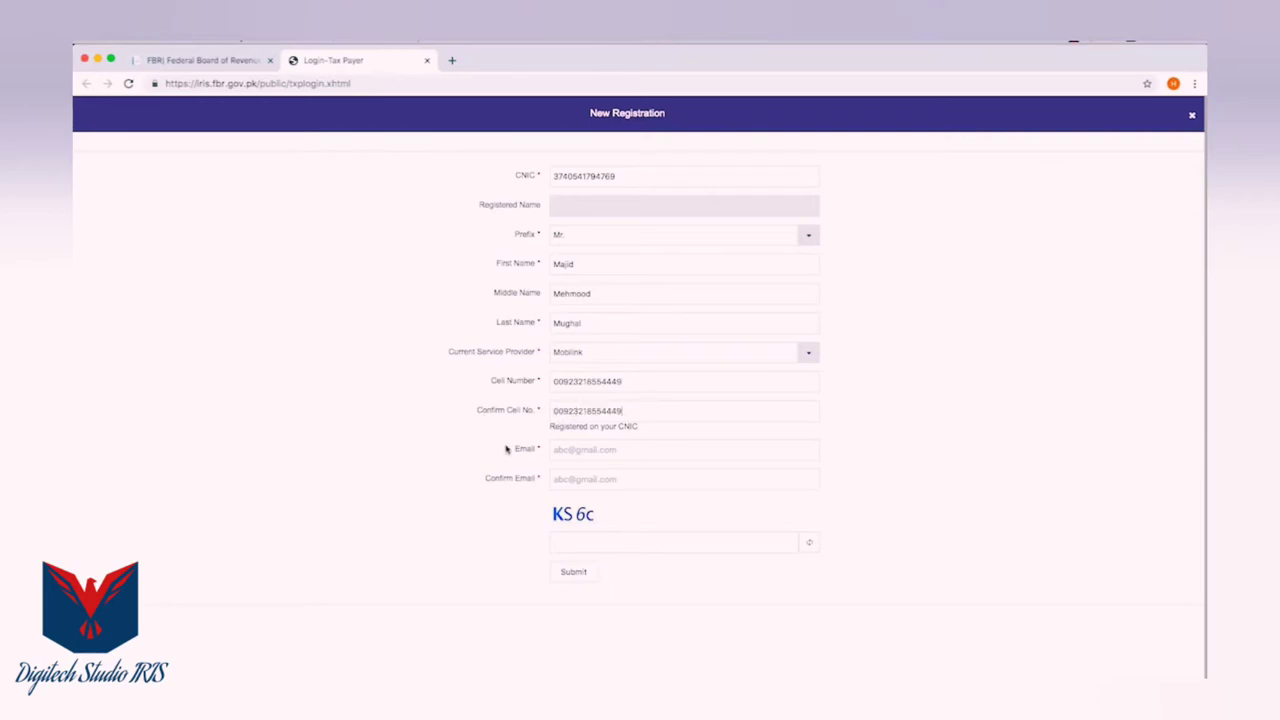
Enter and confirm the person's e-mail address, then type the captcha answer
left_click(564, 449)
key("super+a")
left_click(583, 481)
key("super+v")
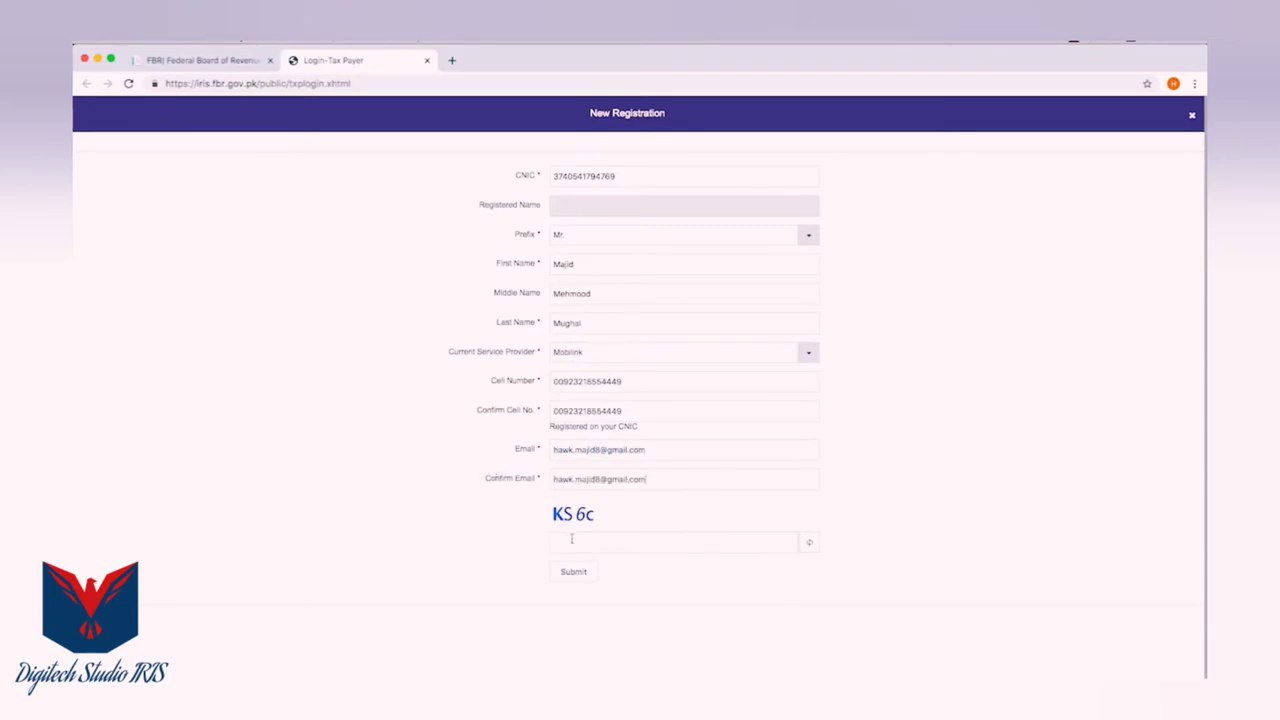
left_click(571, 540)
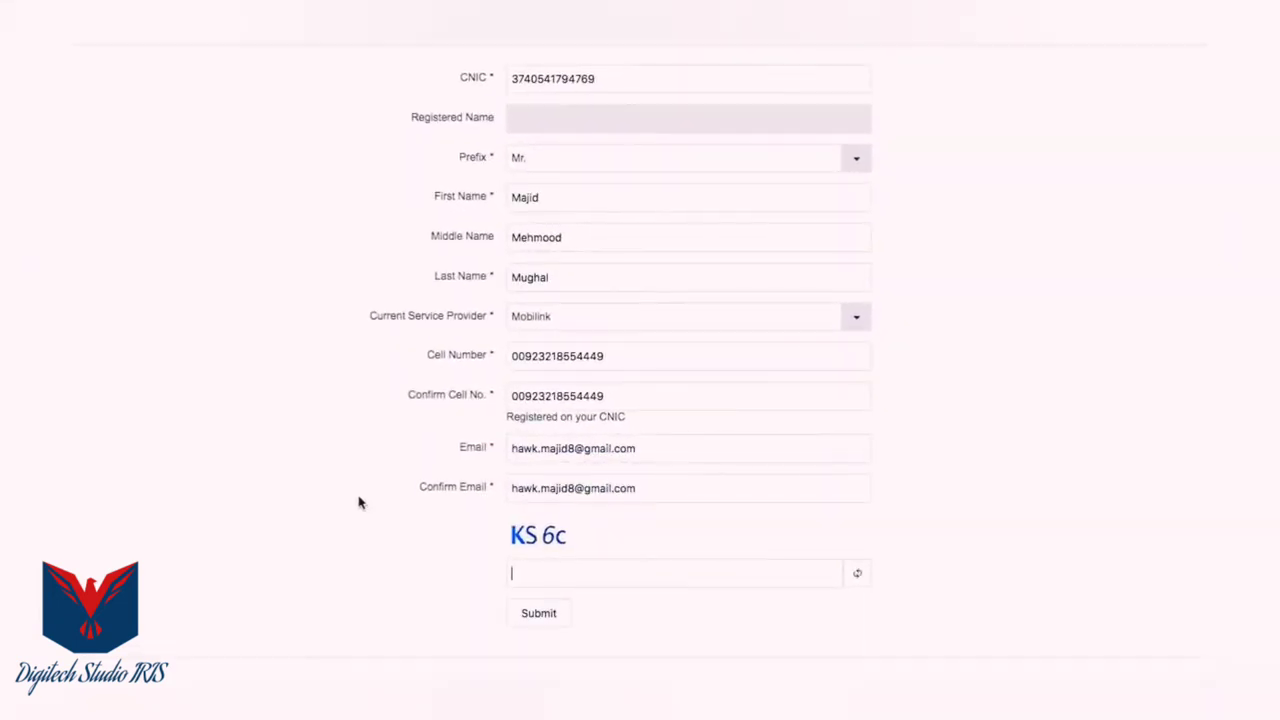
type("KS6c")
Submit the registration and verify it with the received SMS and e-mail codes
left_click(538, 615)
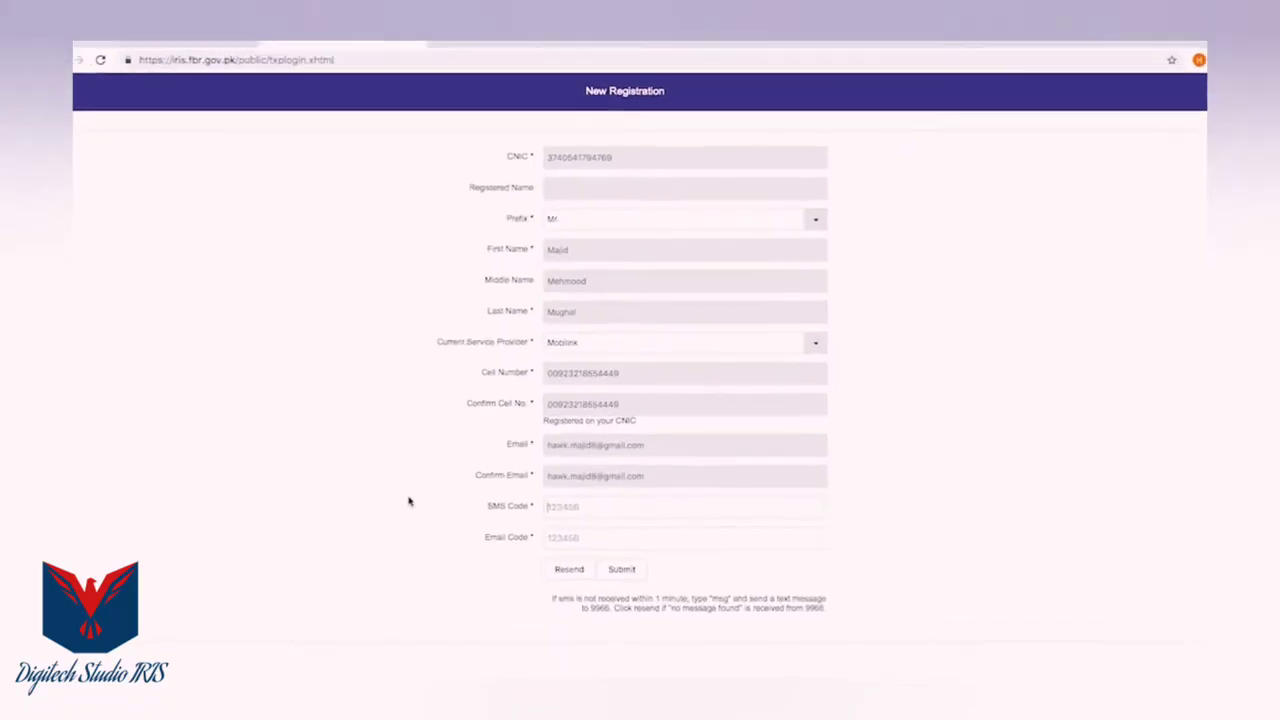
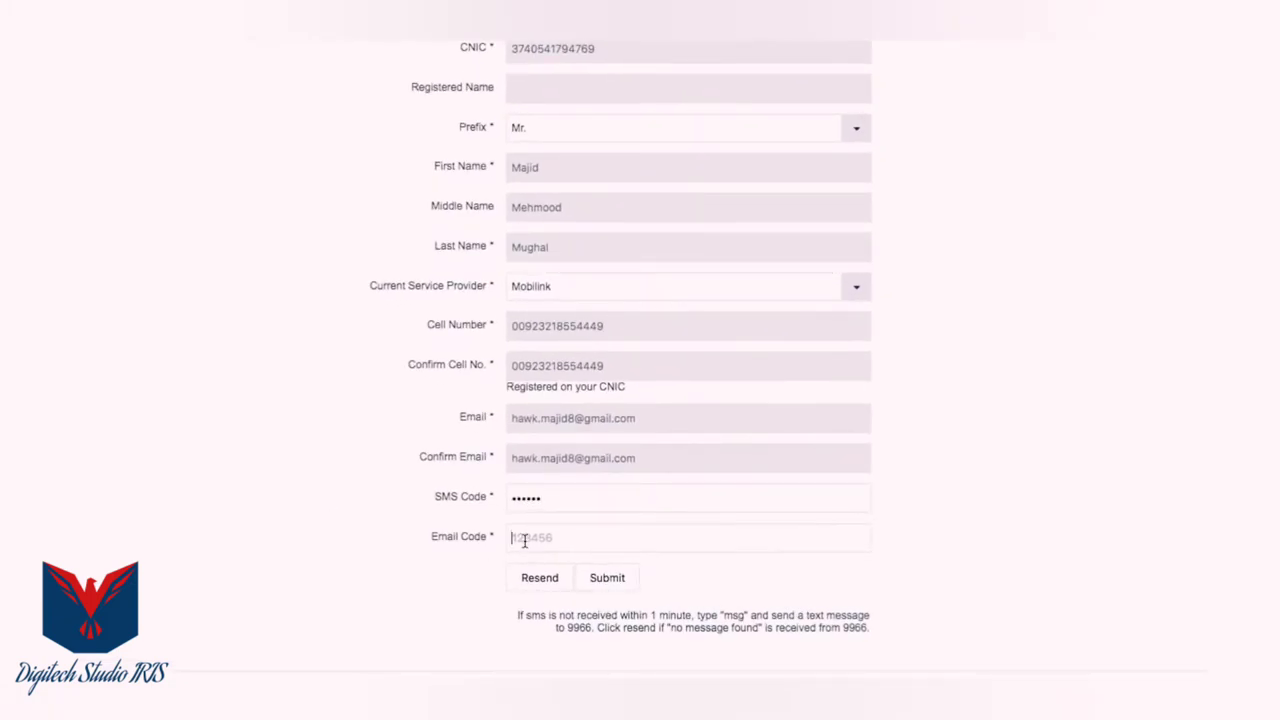
left_click(609, 581)
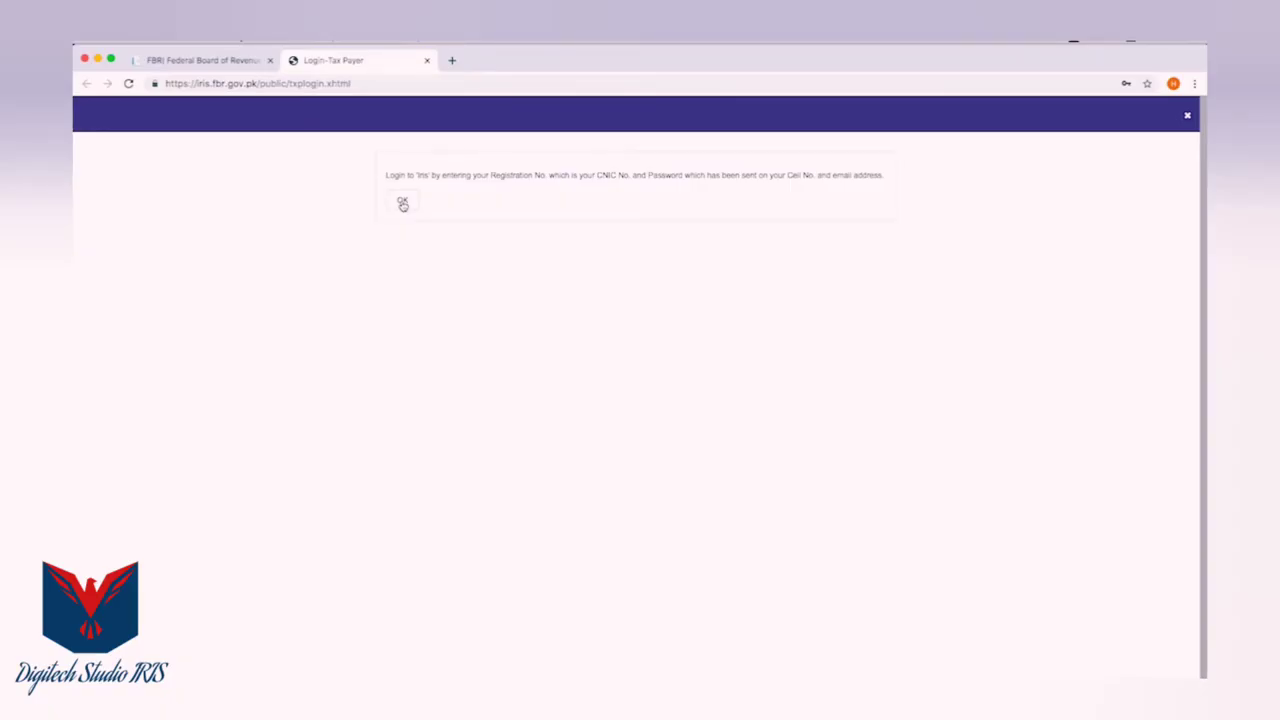
Dismiss the message and log in with the CNIC as Registration No and the account password
left_click(403, 204)
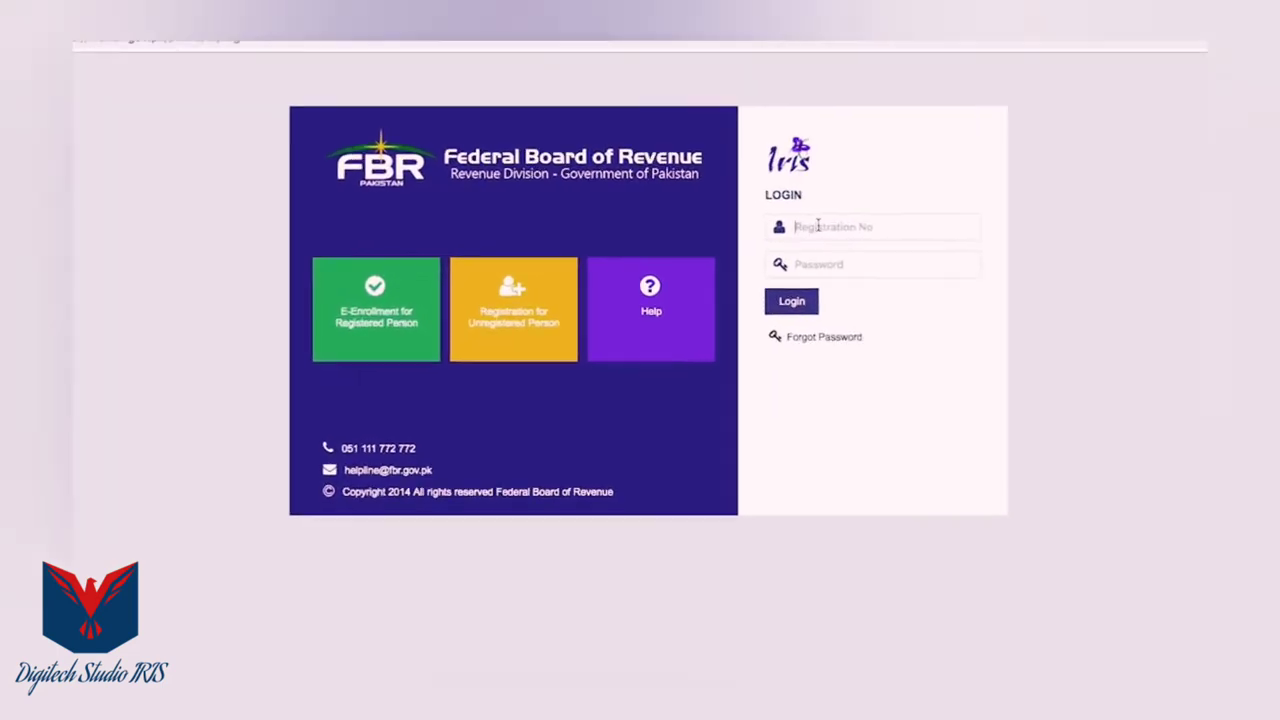
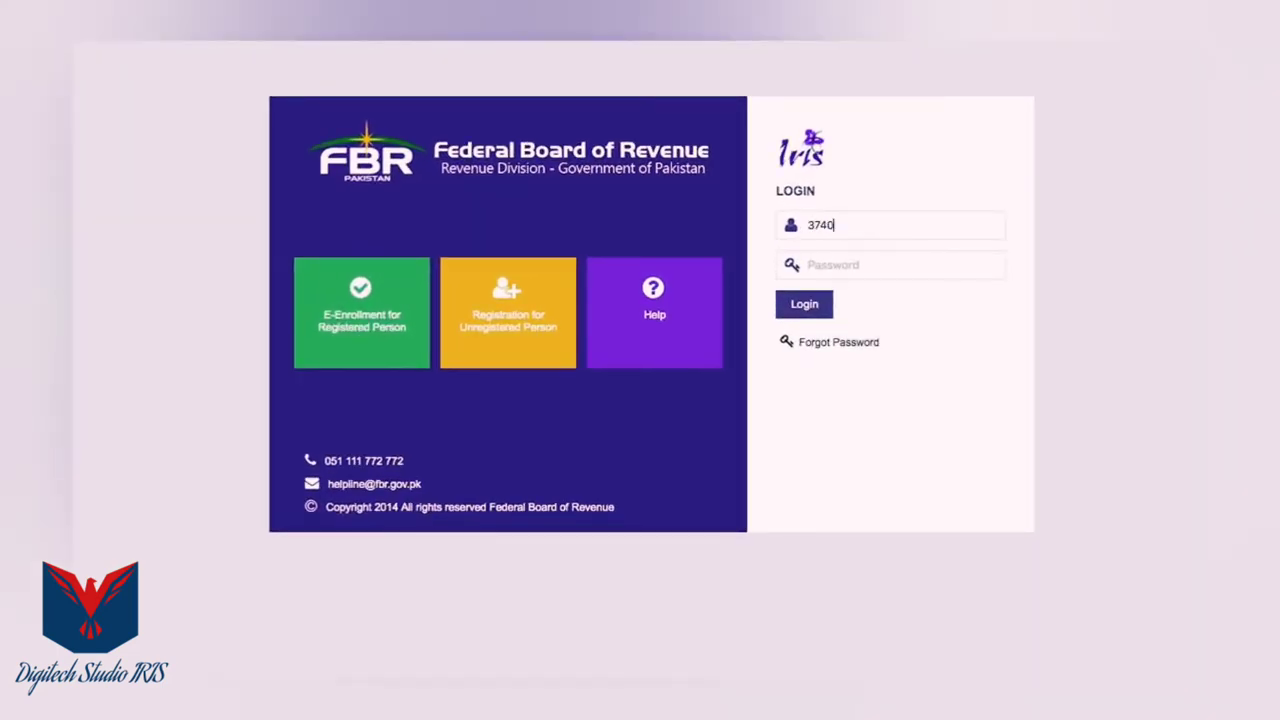
key("Tab")
type("•")
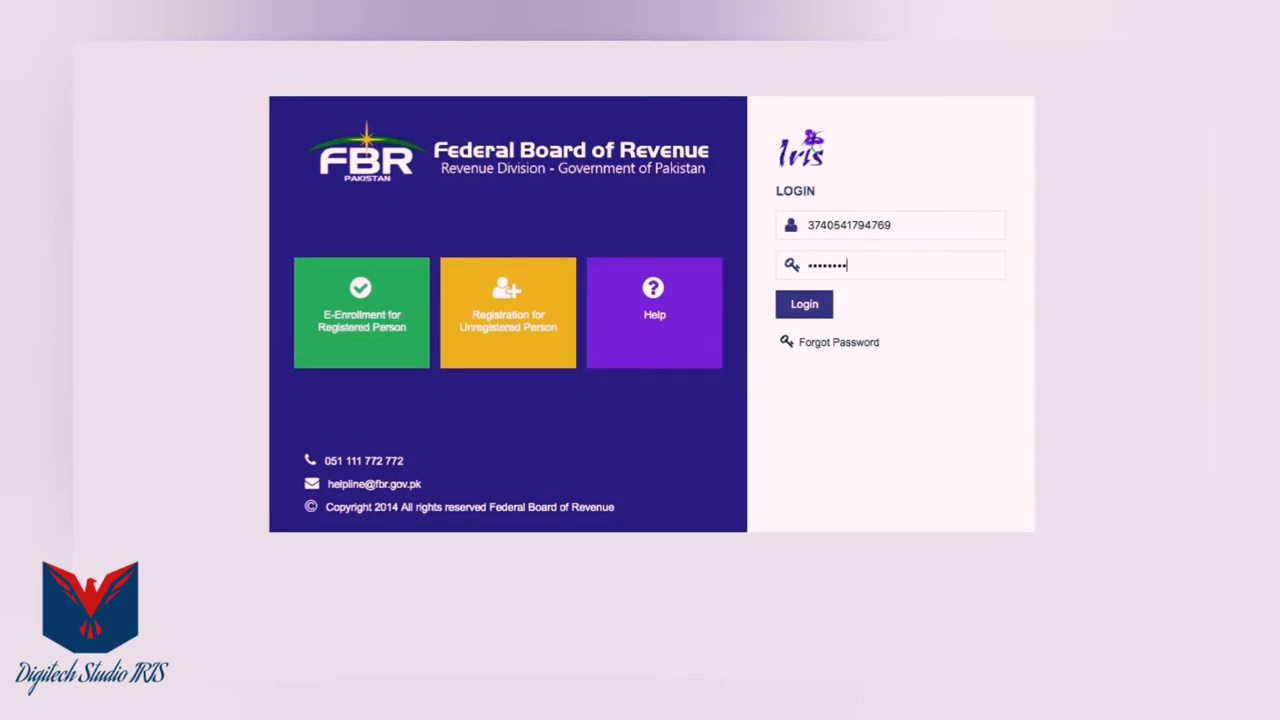
left_click(812, 310)
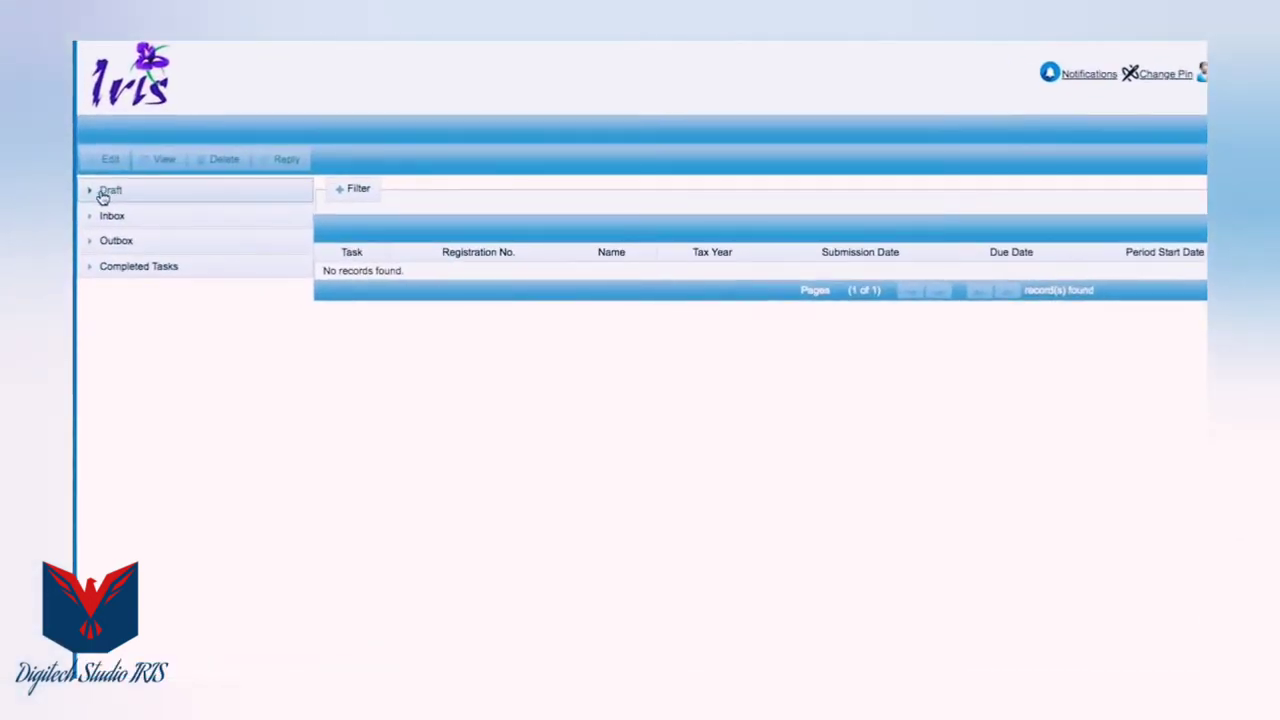
Open the Form 181 task from Draft > Registration for editing
left_click(91, 196)
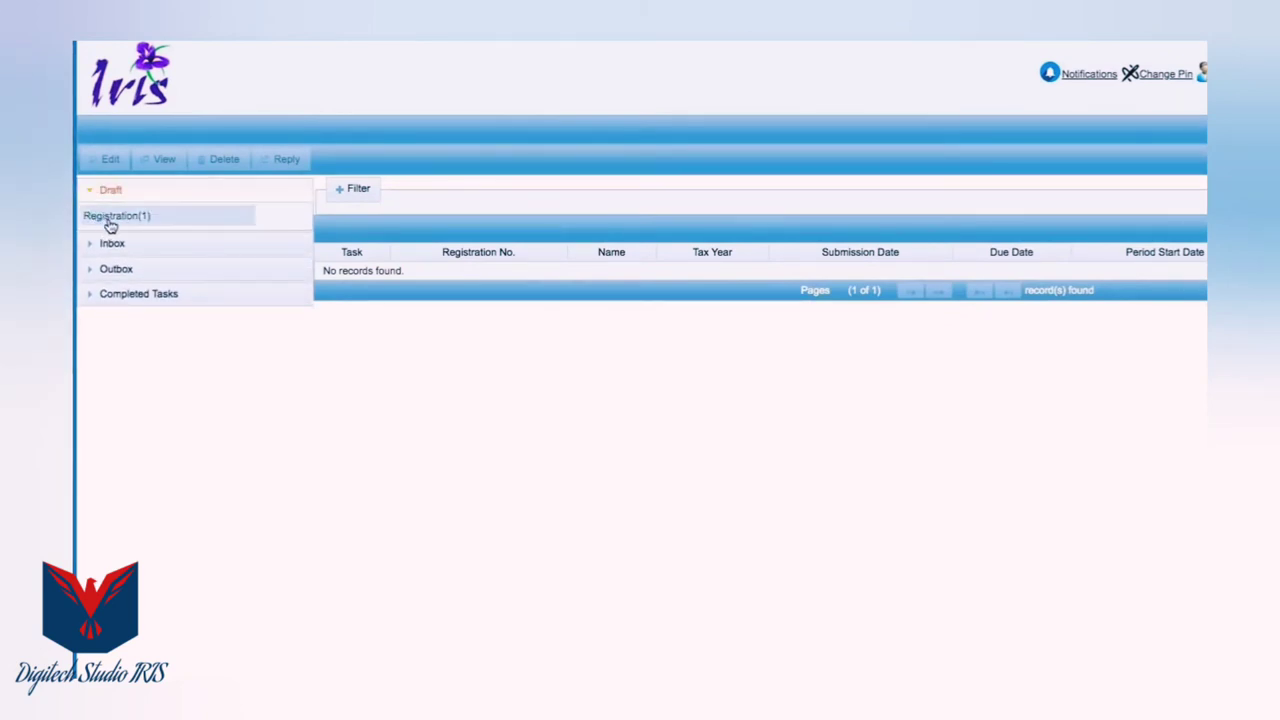
left_click(112, 218)
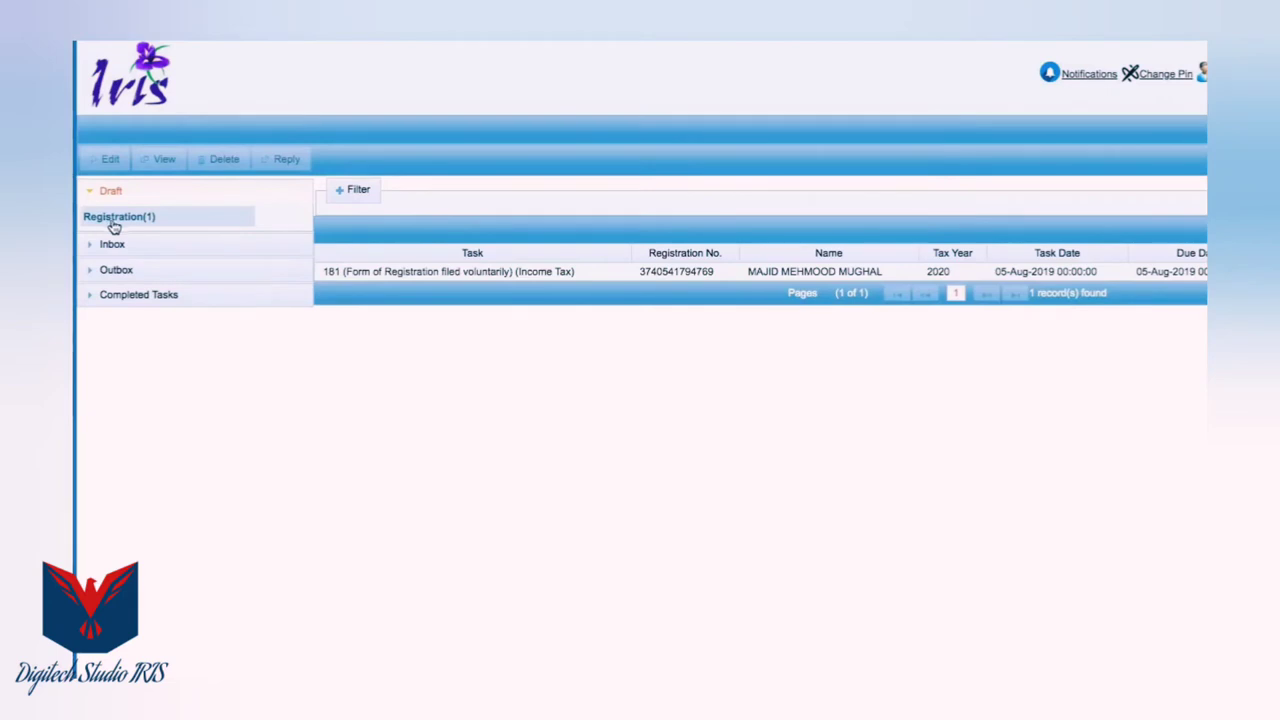
left_click(515, 280)
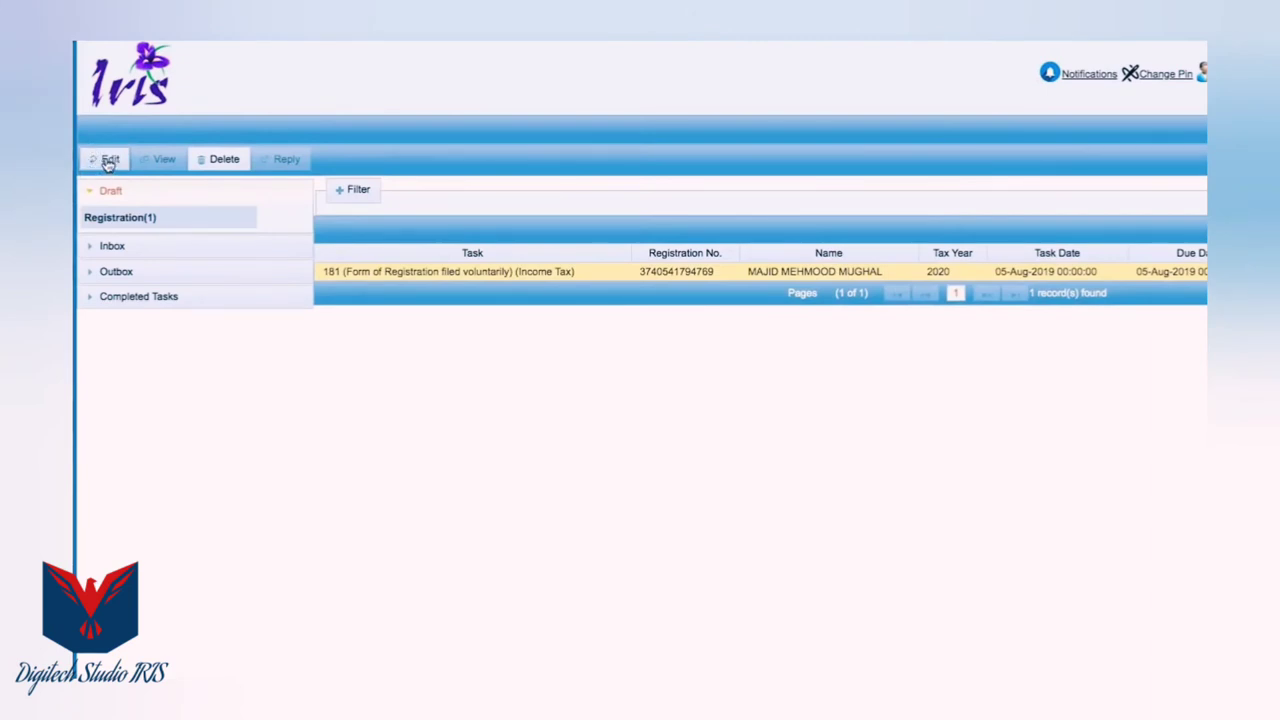
left_click(107, 161)
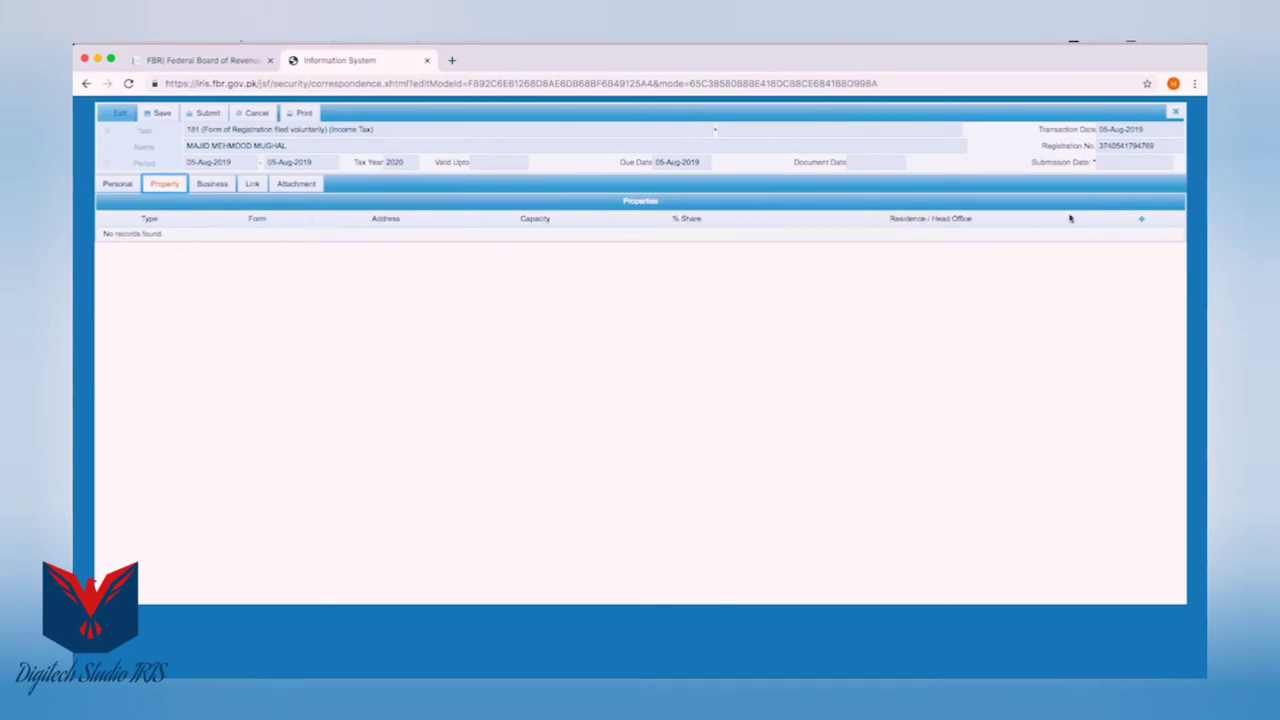
Add a new property of type Residential Property in Bungalow form
left_click(1144, 221)
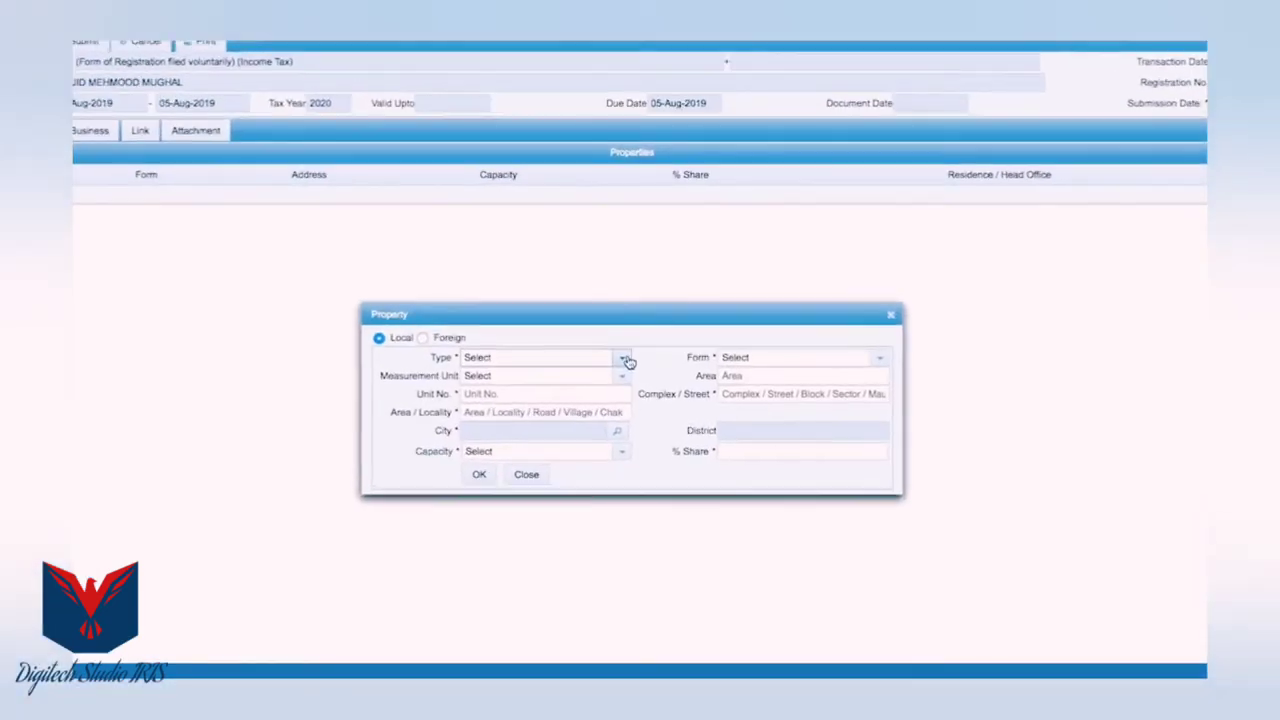
left_click(630, 361)
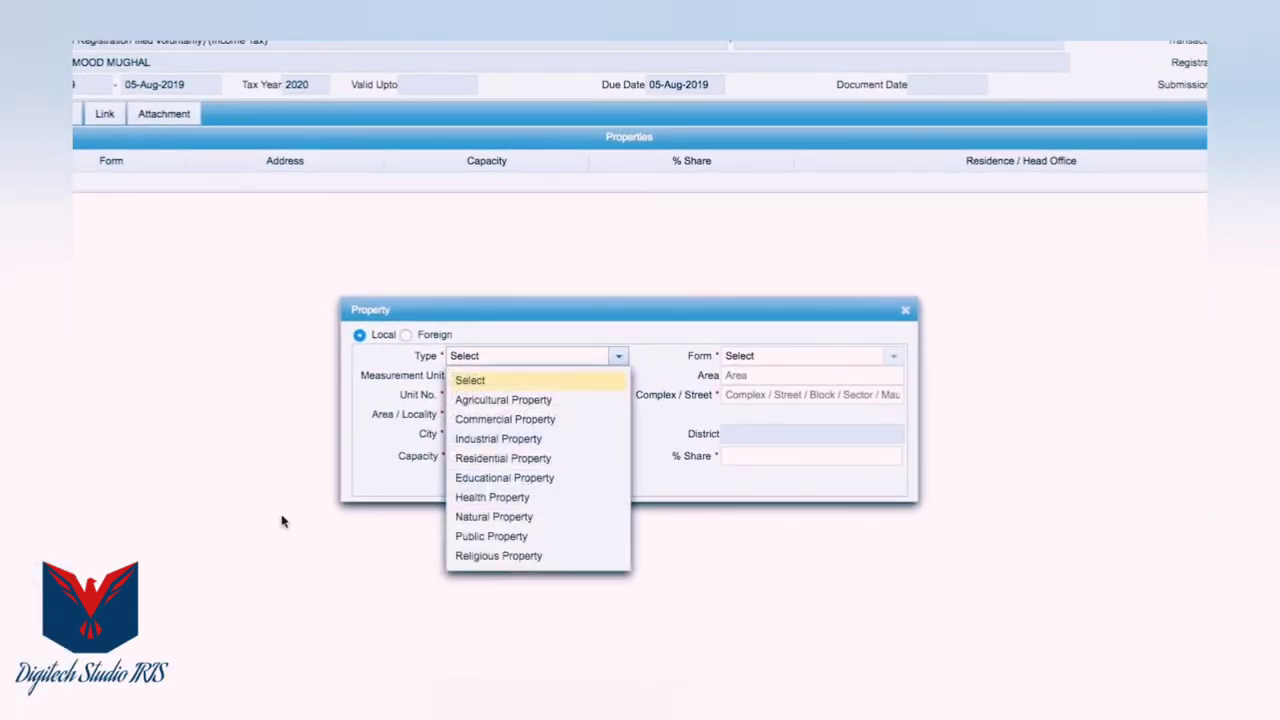
left_click(500, 458)
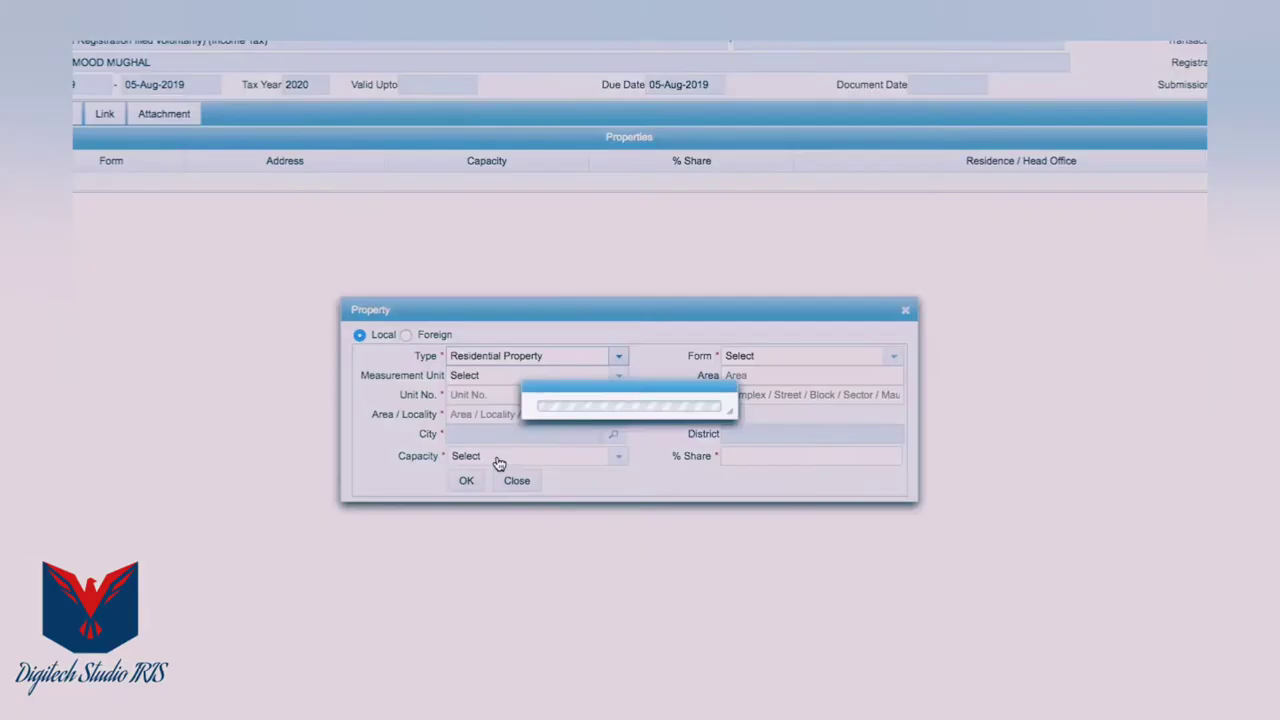
left_click(892, 358)
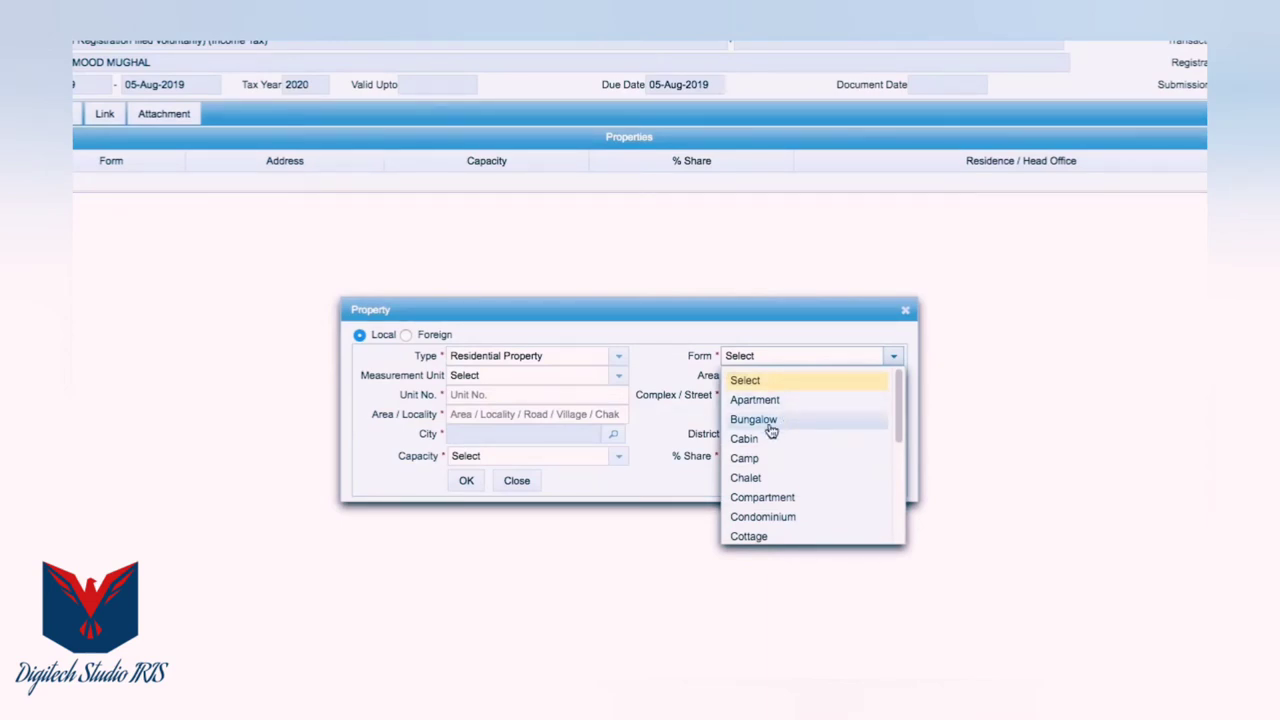
left_click(770, 422)
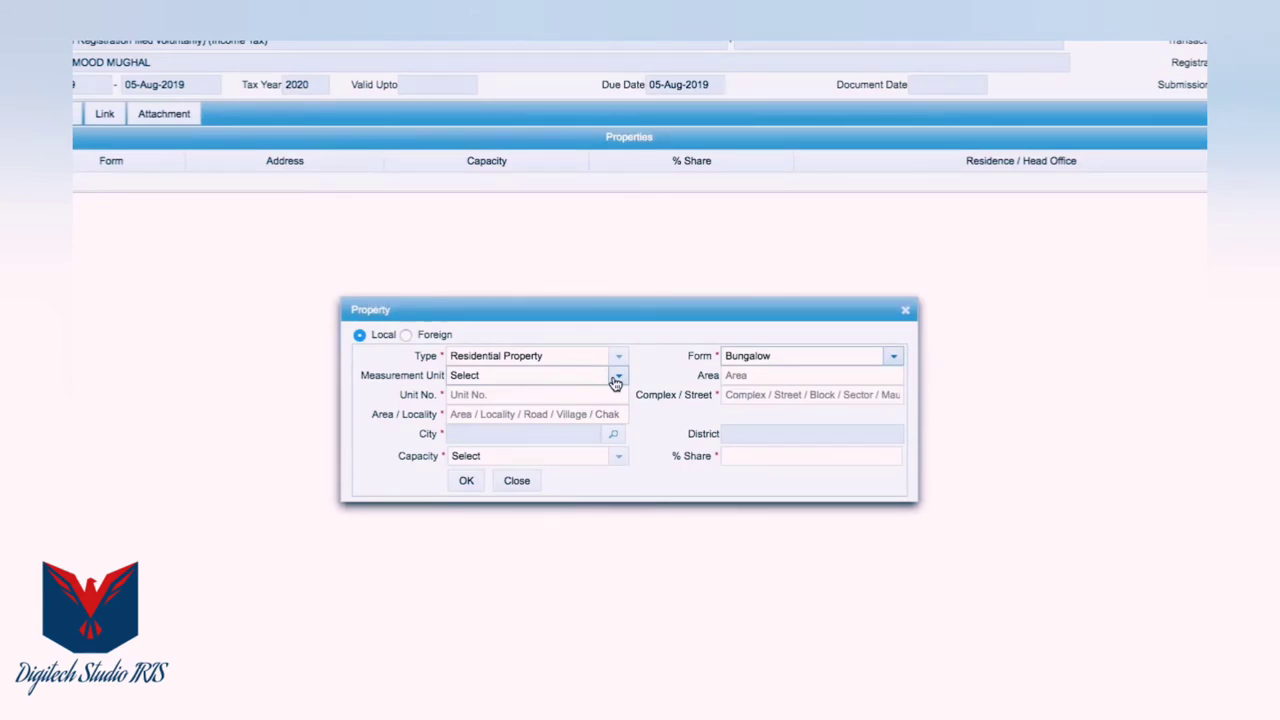
Enter the property's unit number, street and area/locality address details
left_click(530, 394)
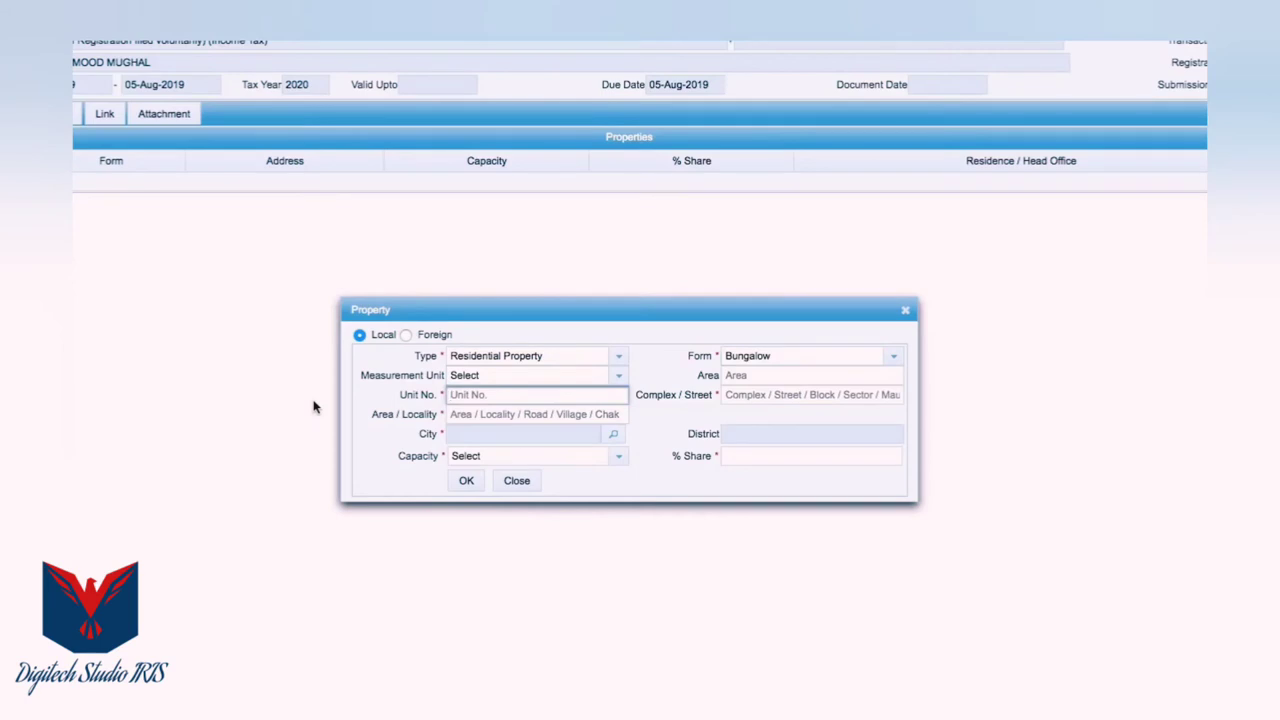
key("Tab")
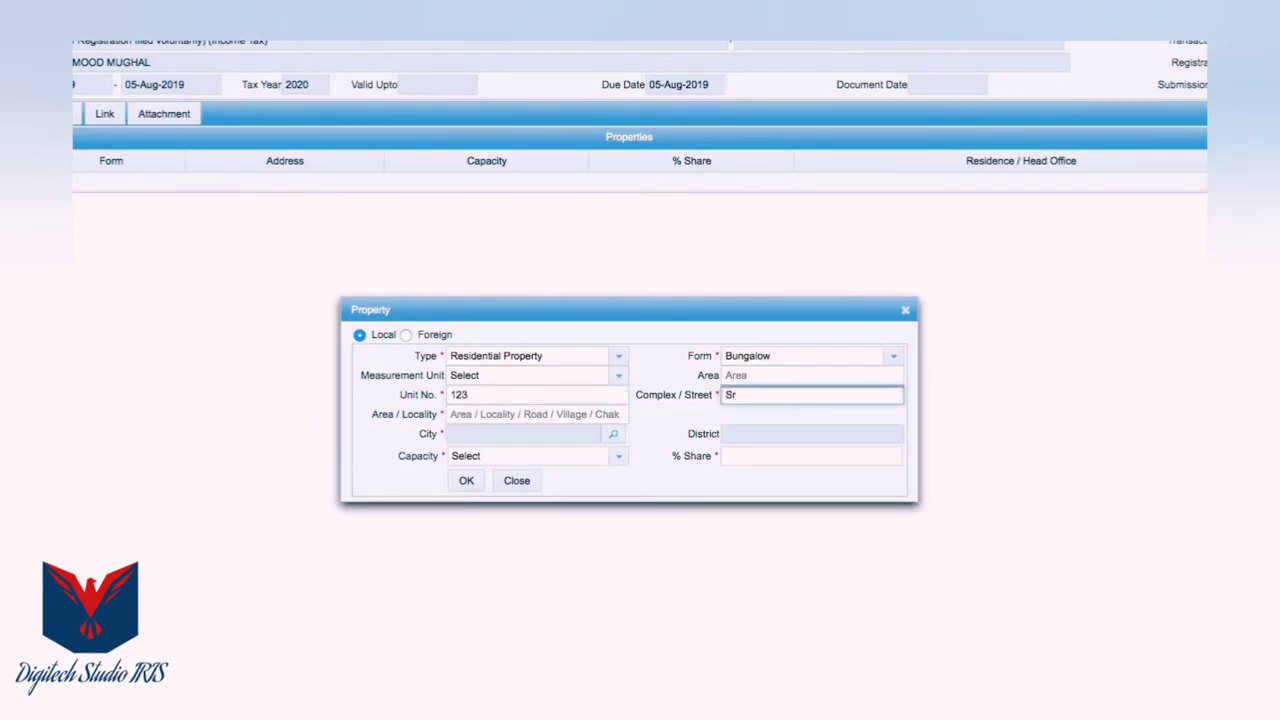
key("shift+Tab")
key("Home")
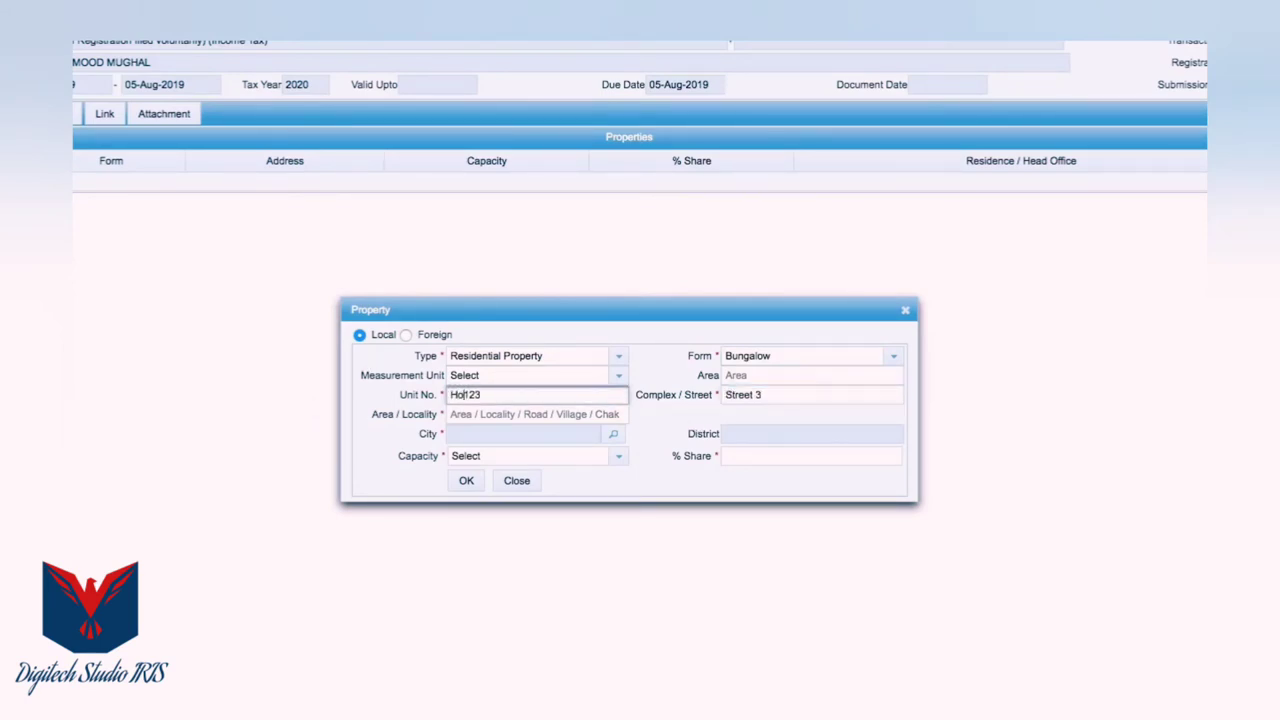
left_click(536, 414)
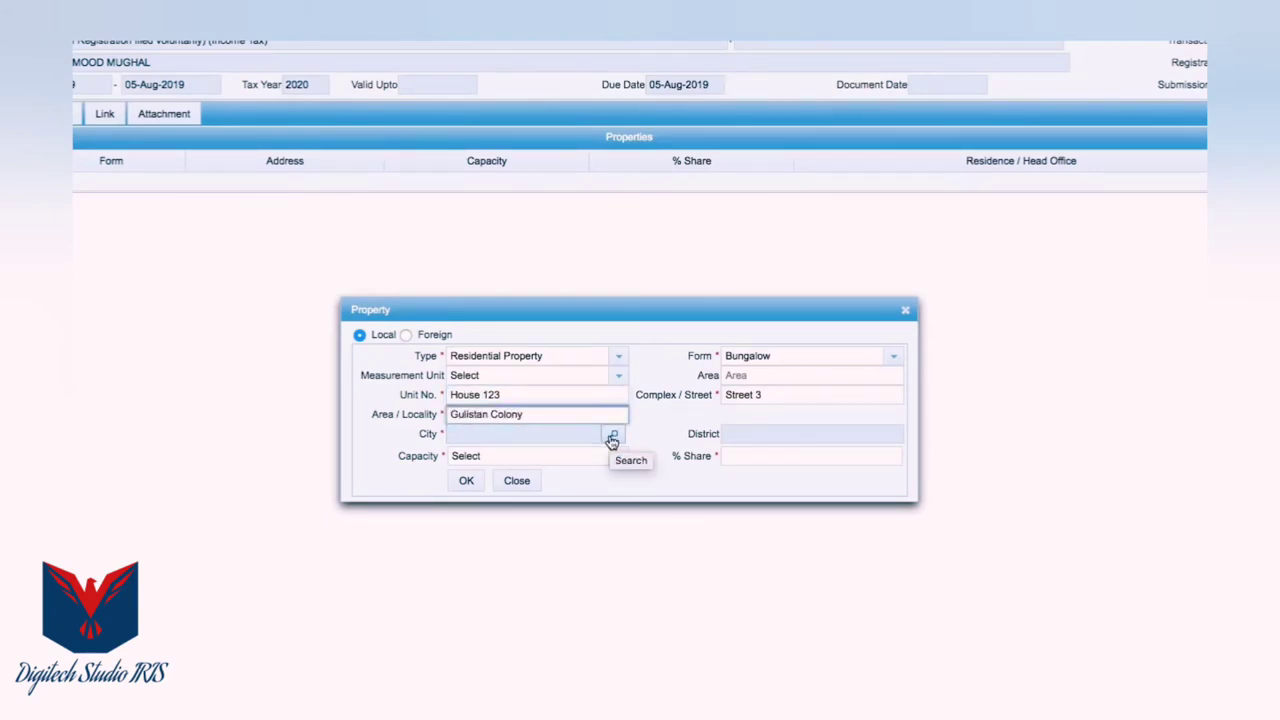
Set the city to Cantonement (Rawalpindi), capacity Benami/Lessee/Tenant, and 100% share
left_click(612, 438)
type("Rawalpindi")
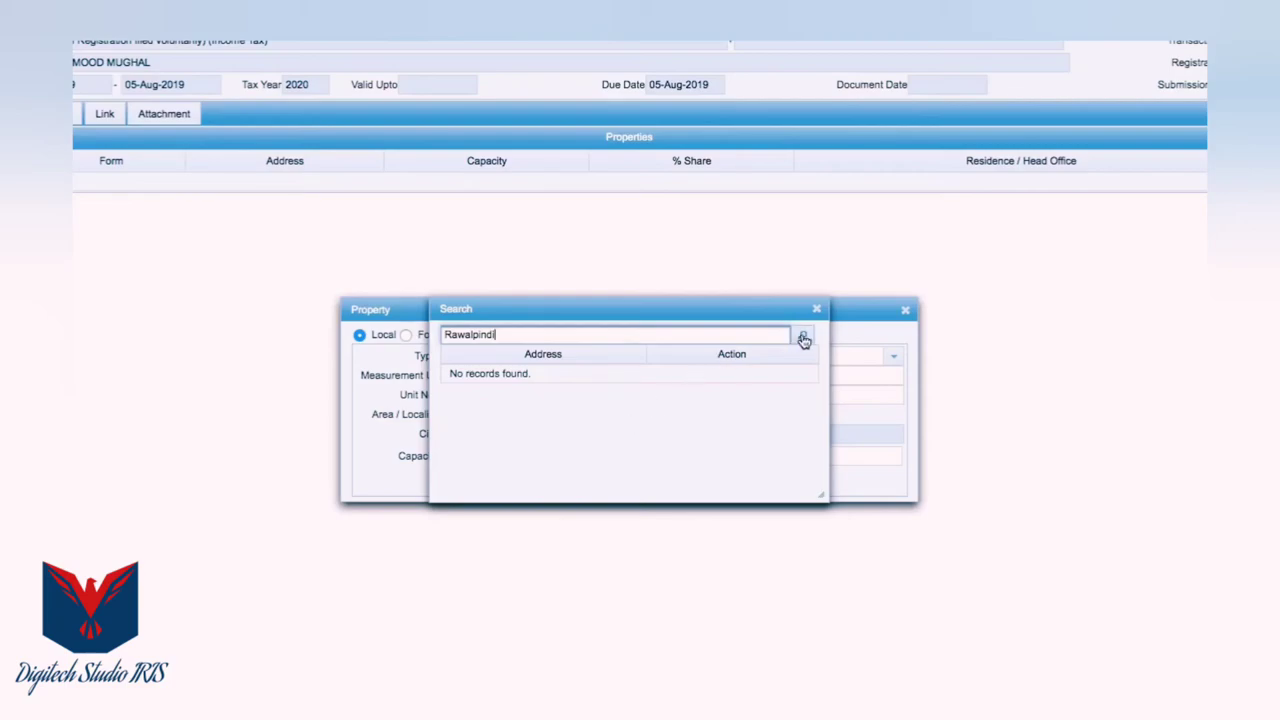
left_click(802, 336)
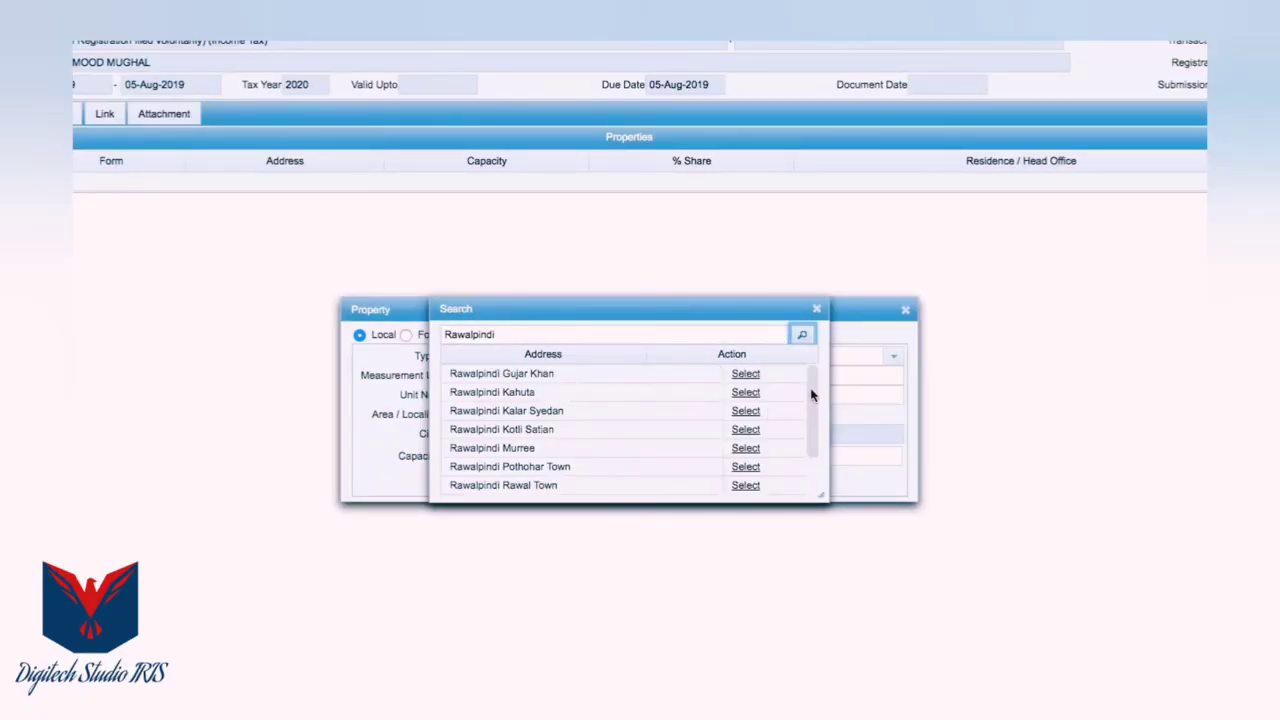
left_click_drag(811, 384, 812, 443)
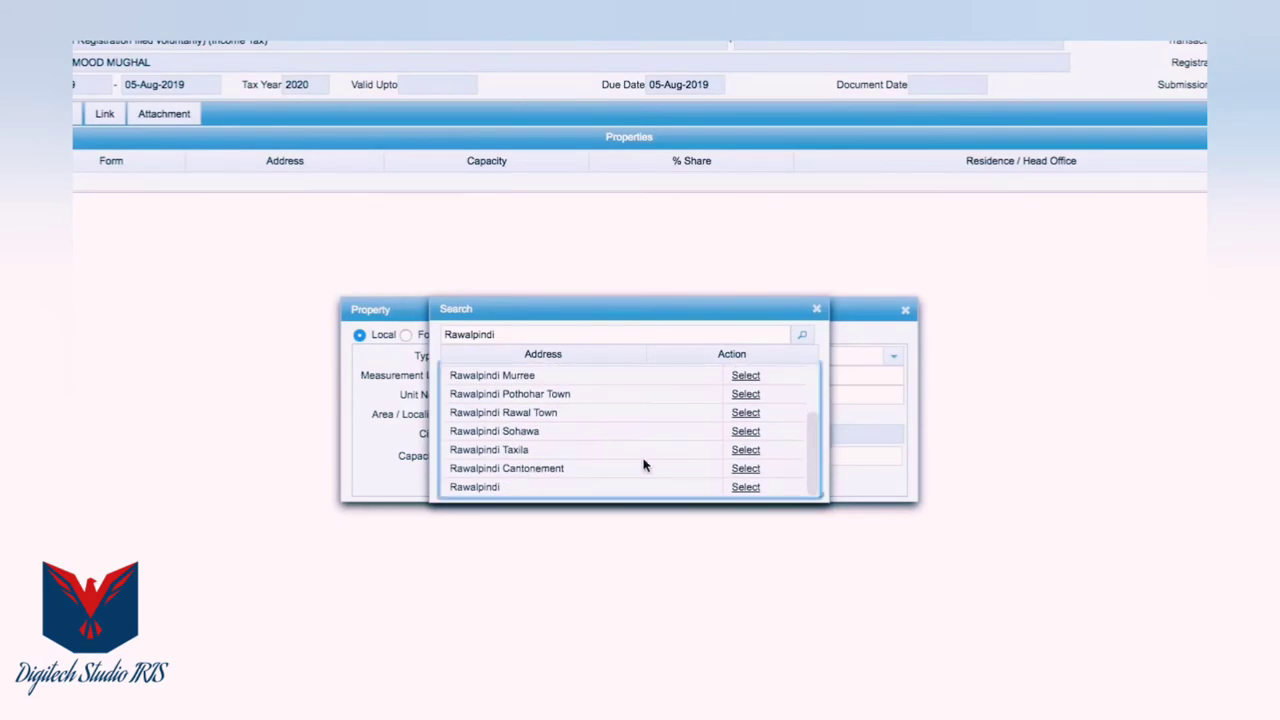
left_click(741, 468)
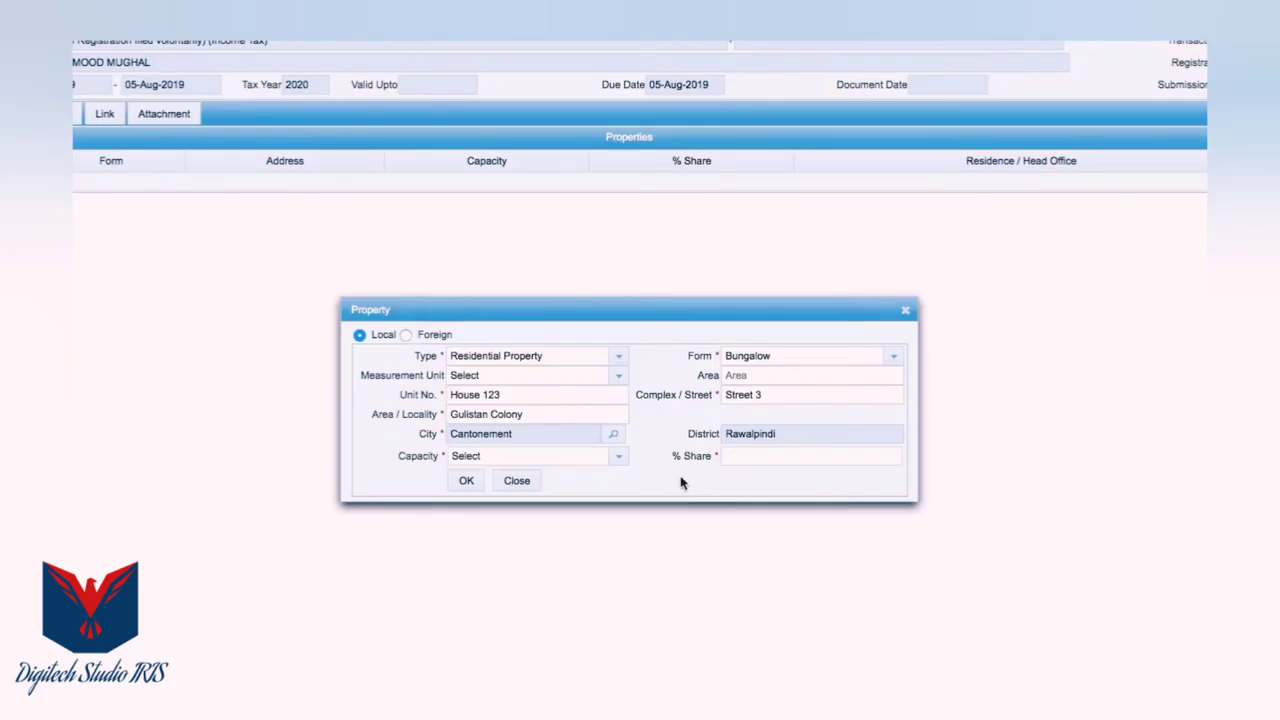
left_click(615, 458)
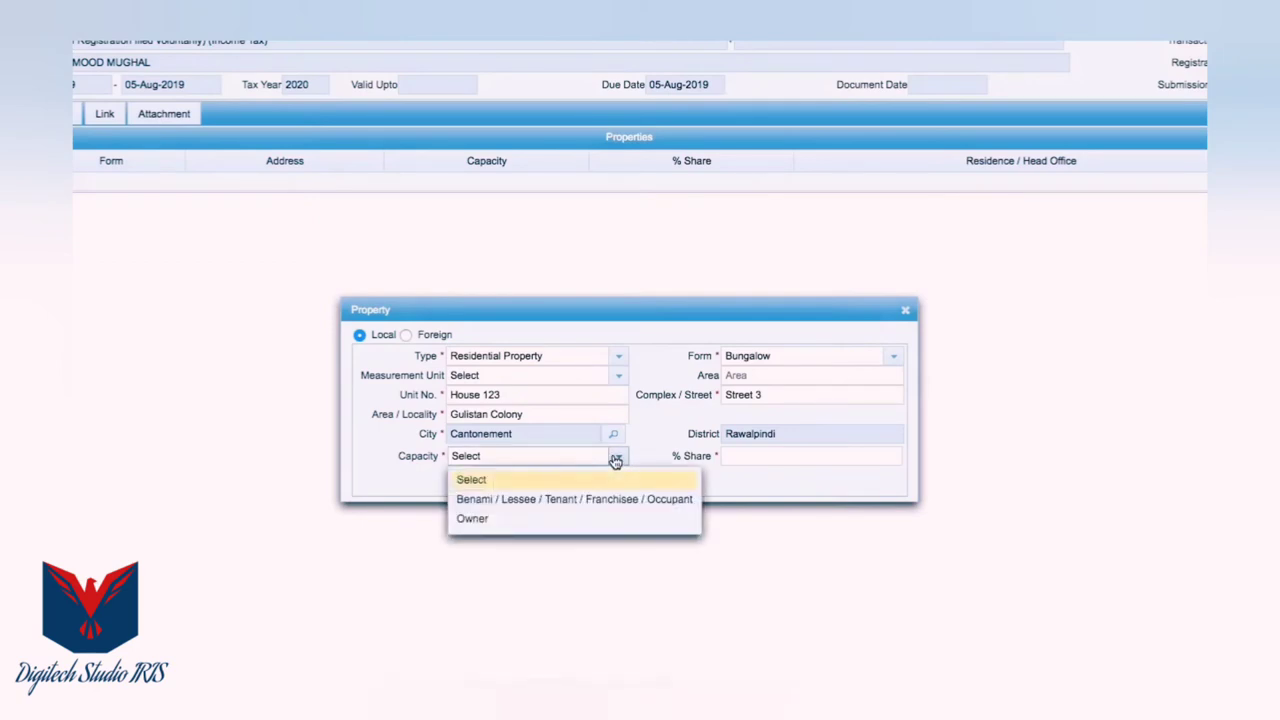
left_click(586, 500)
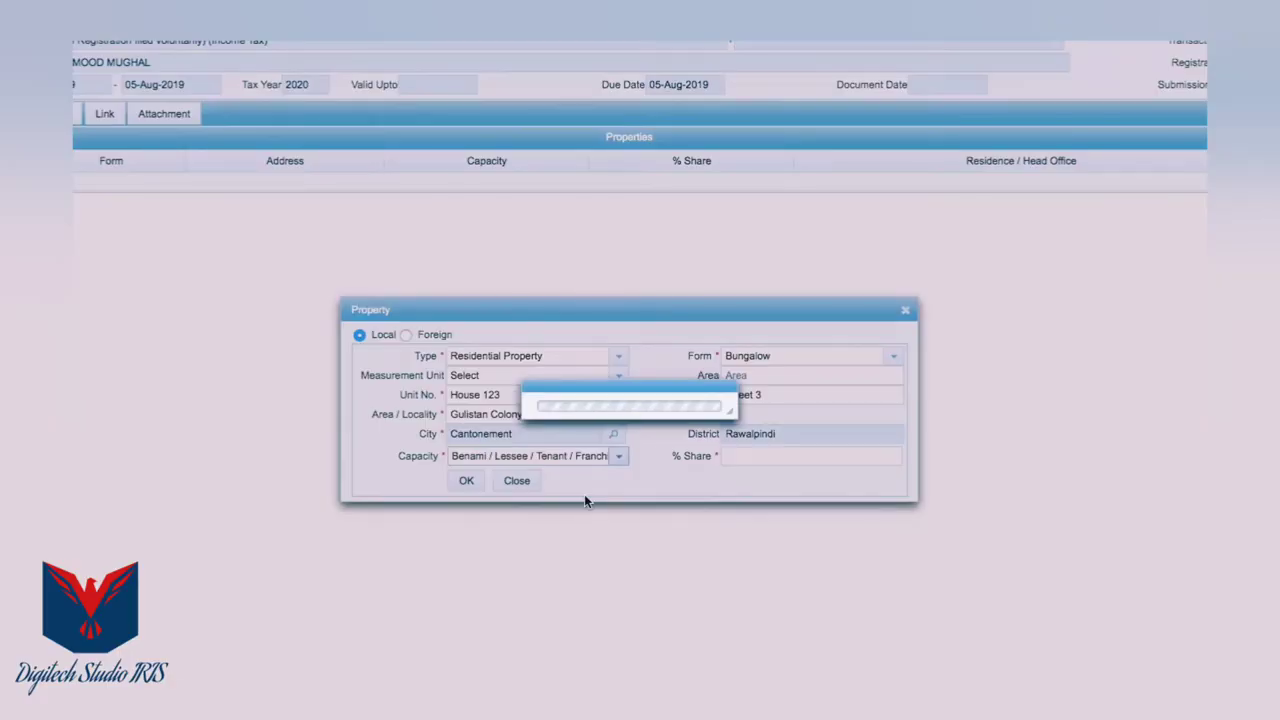
left_click(739, 456)
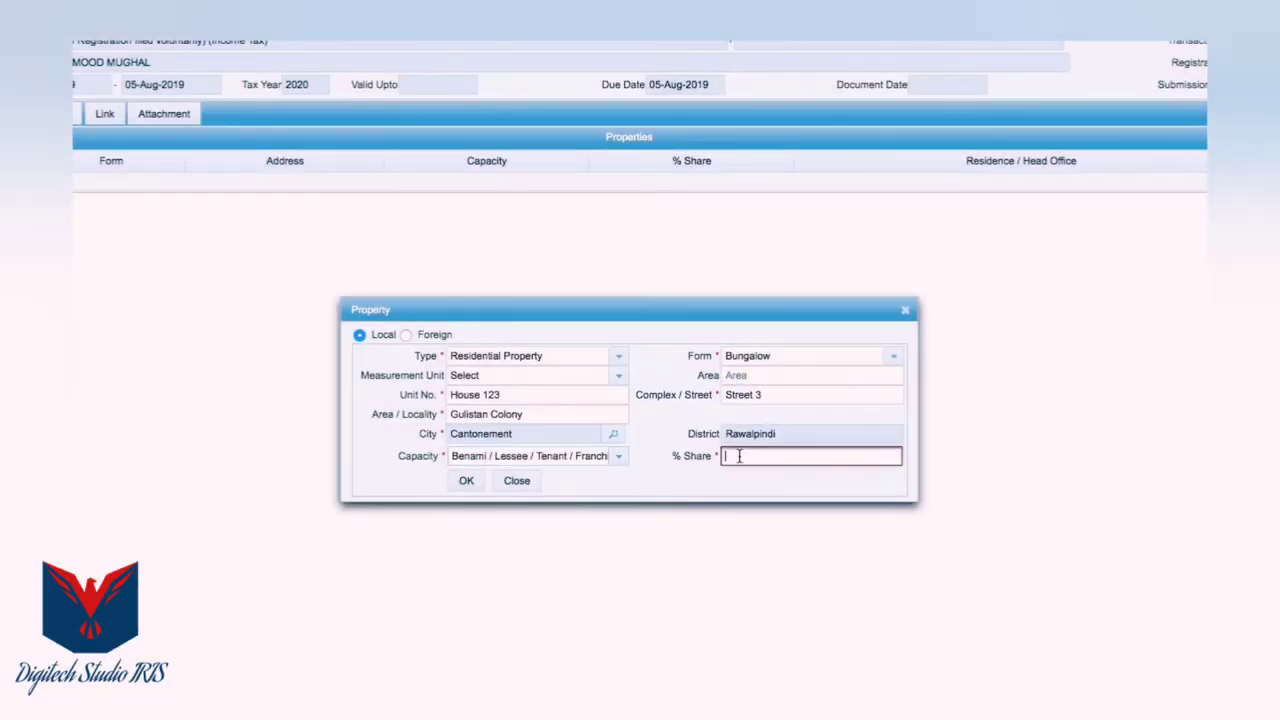
type("100")
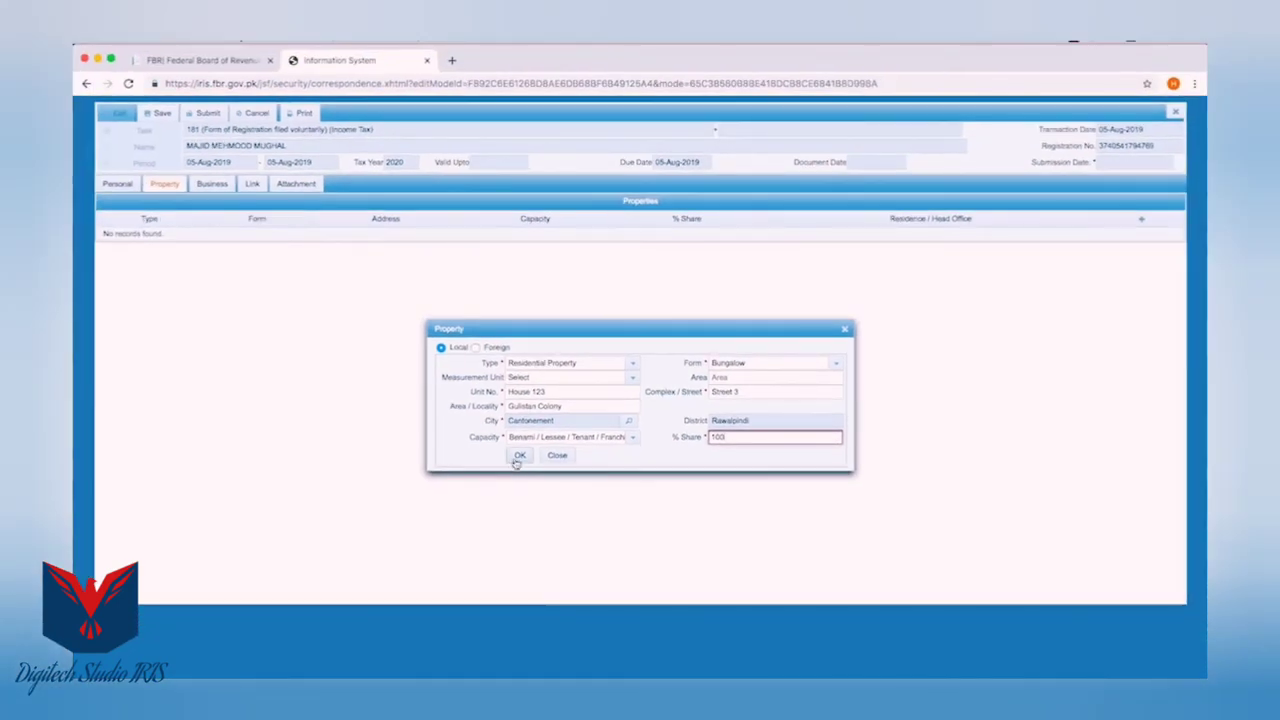
Add the bungalow to the Properties list and tick it as Residence / Head Office
left_click(518, 456)
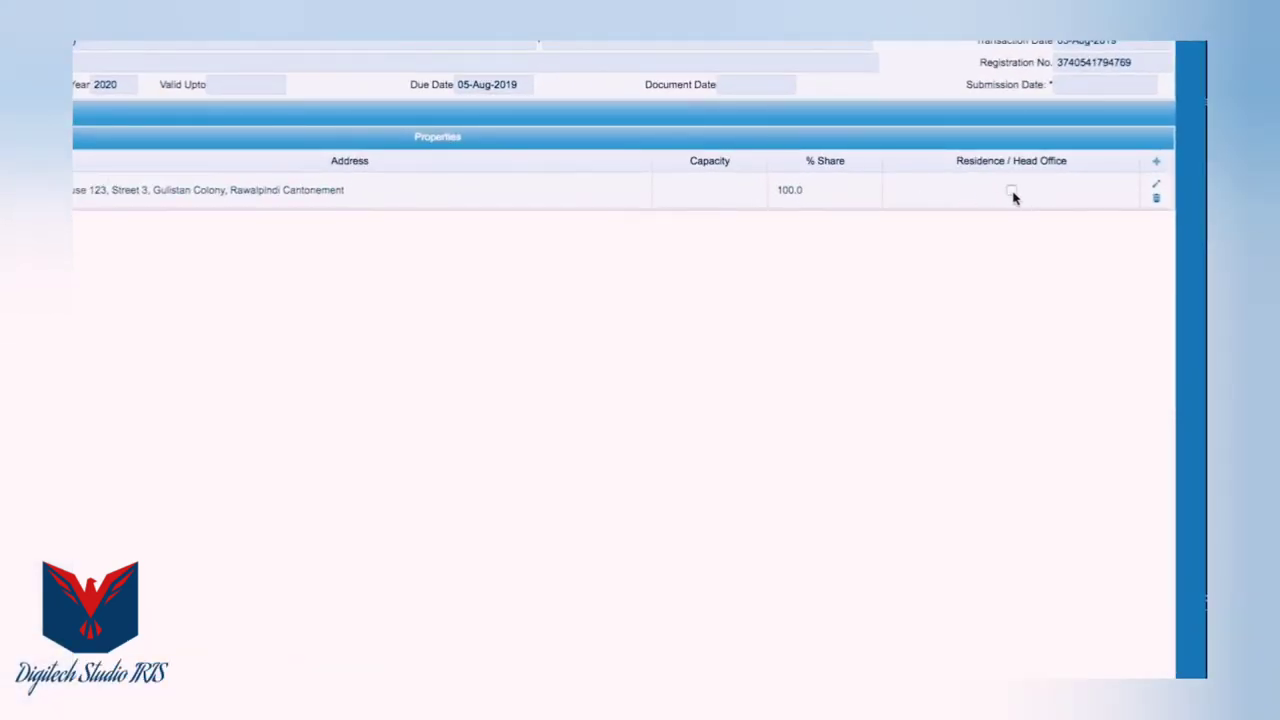
left_click(1011, 191)
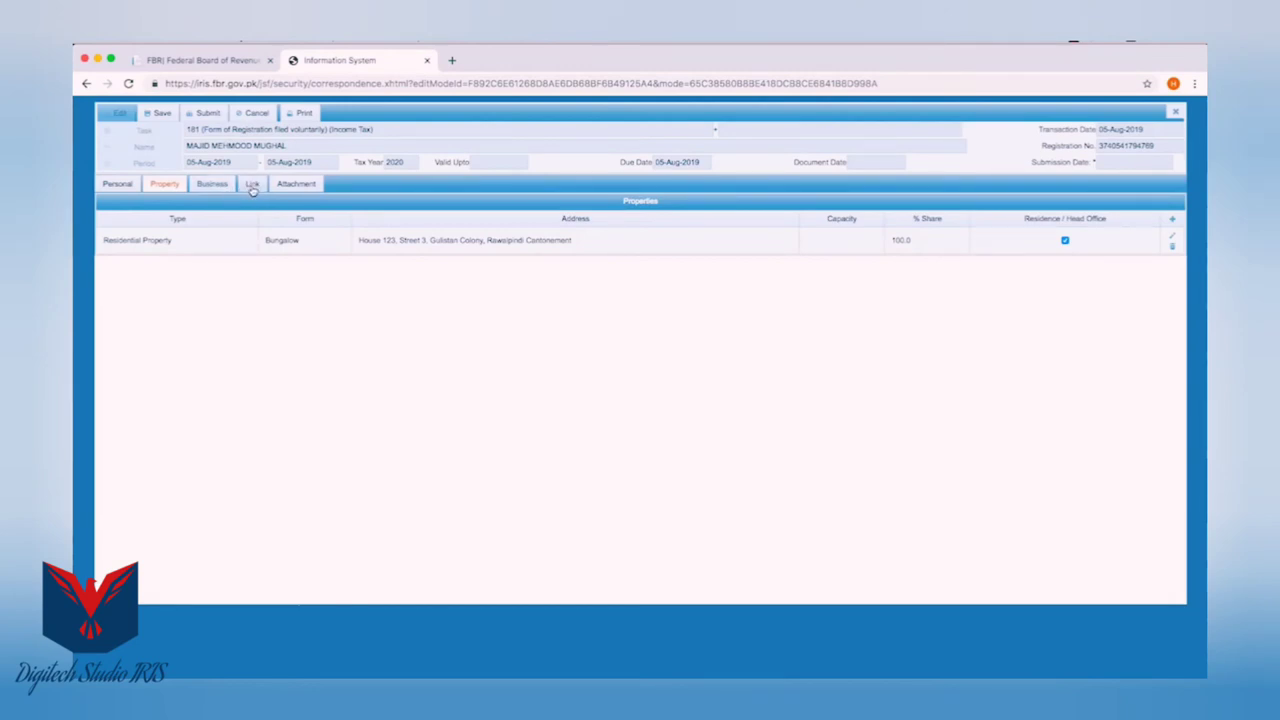
Add a Link Person with Employer capacity and search the name 'Midas Communications Pakistan'
left_click(252, 187)
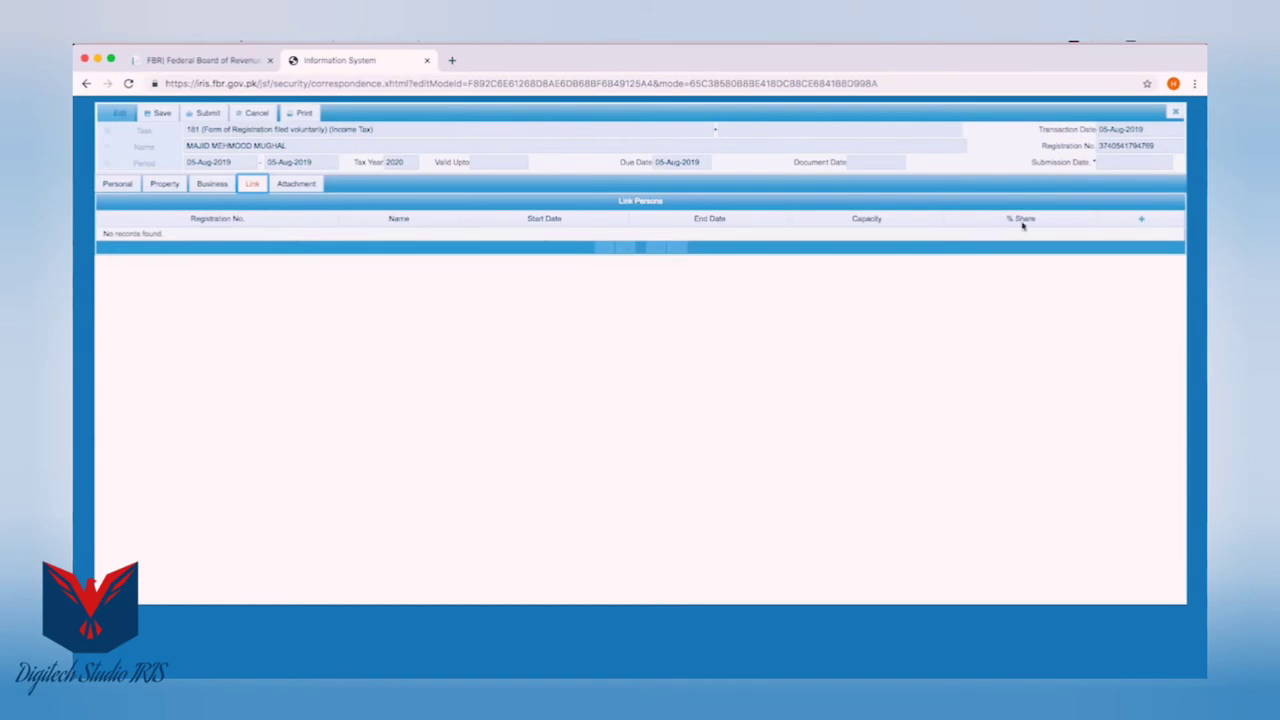
left_click(1143, 221)
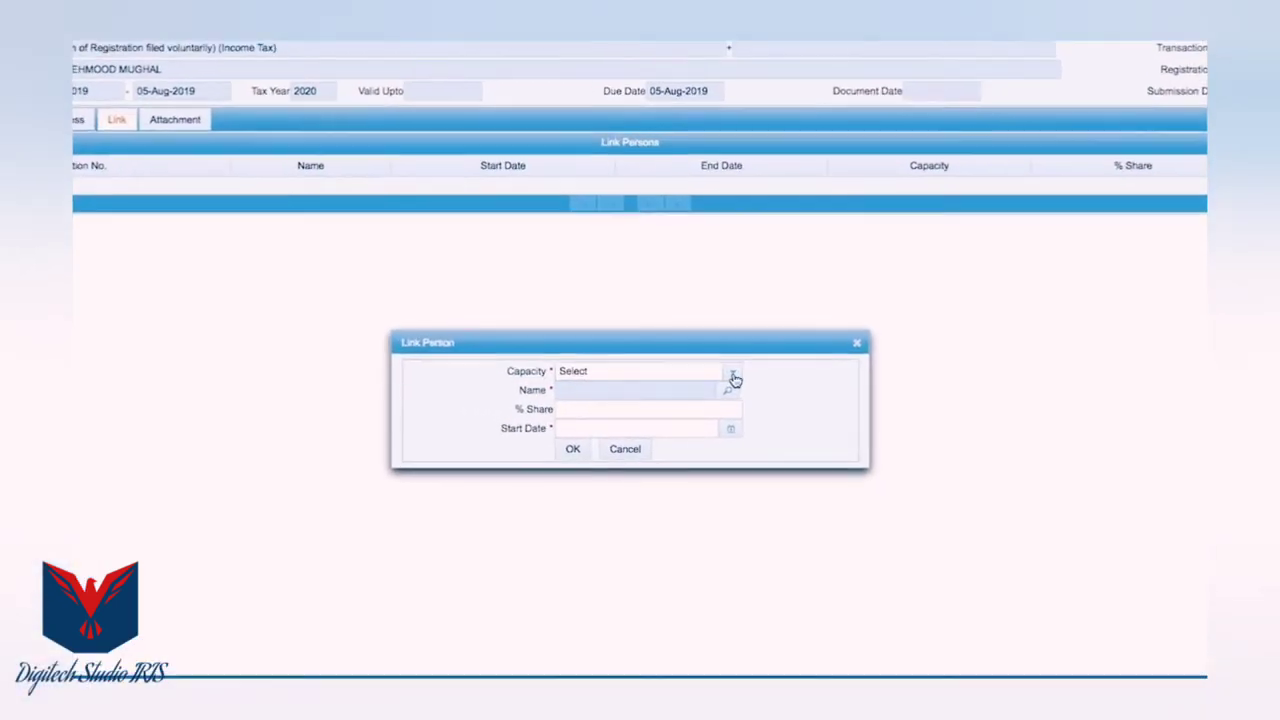
left_click(717, 374)
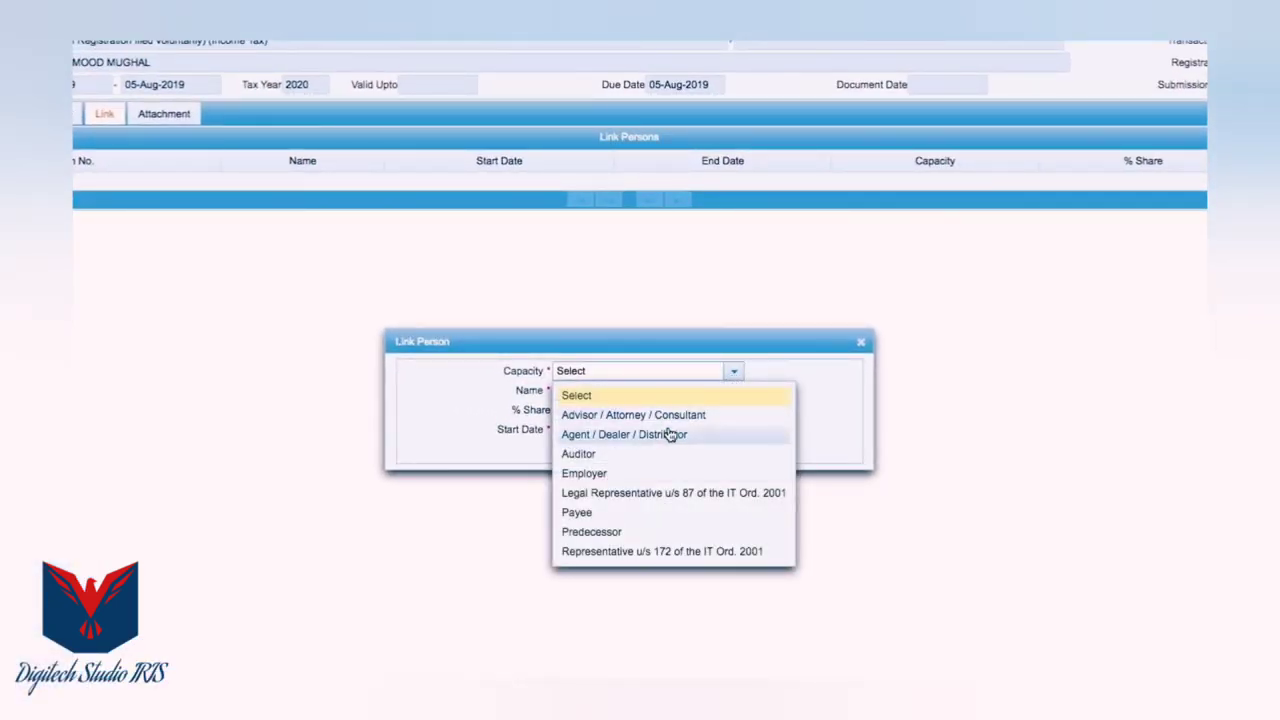
left_click(590, 474)
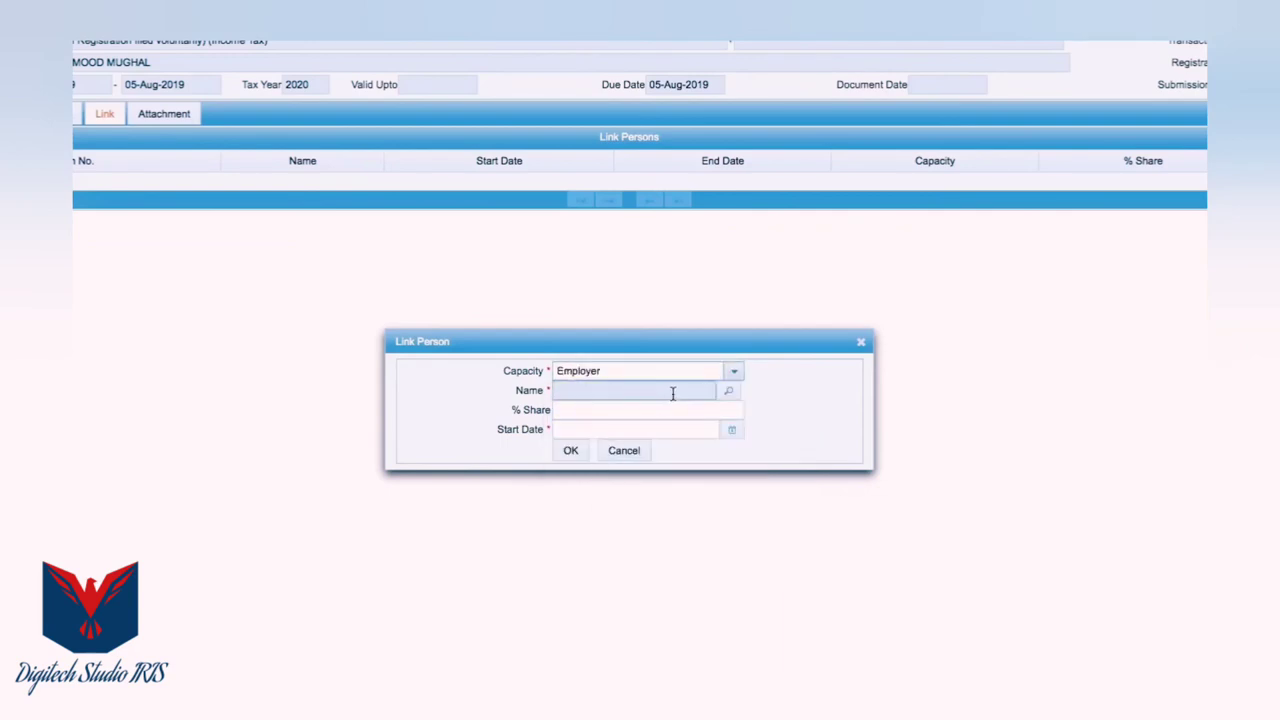
left_click(731, 396)
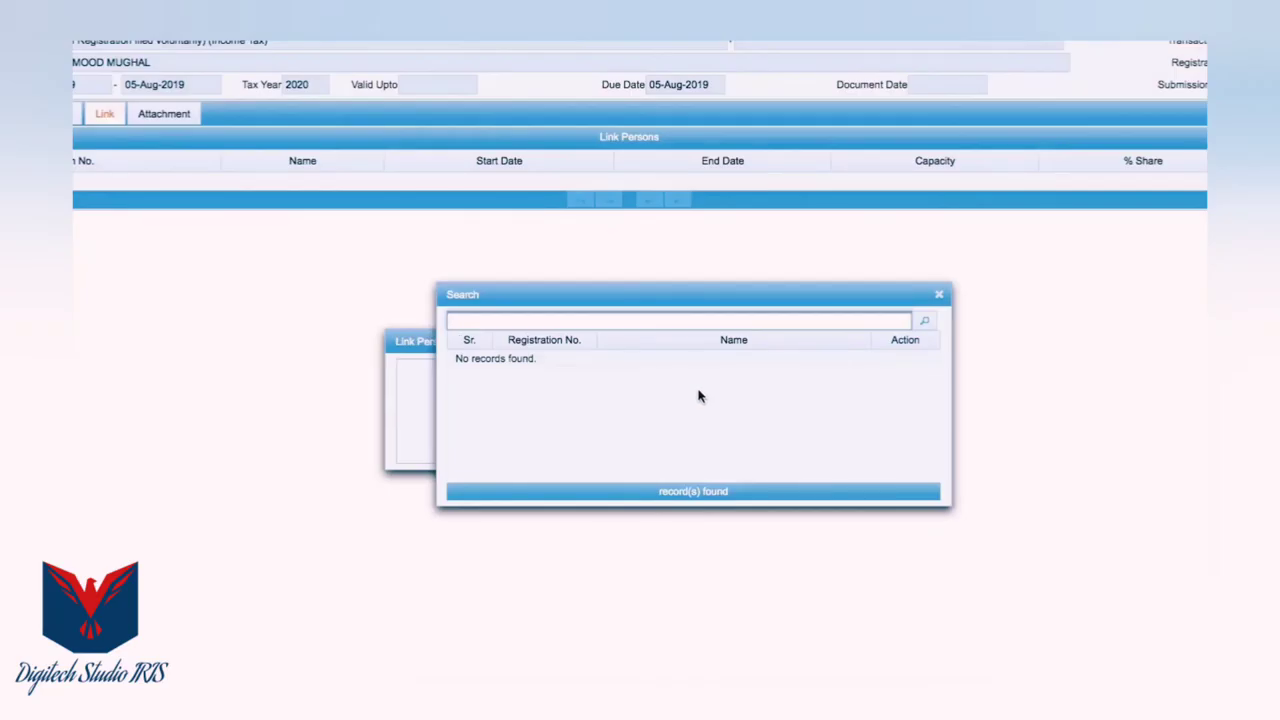
type("Midas Communications Pakistan")
left_click(924, 321)
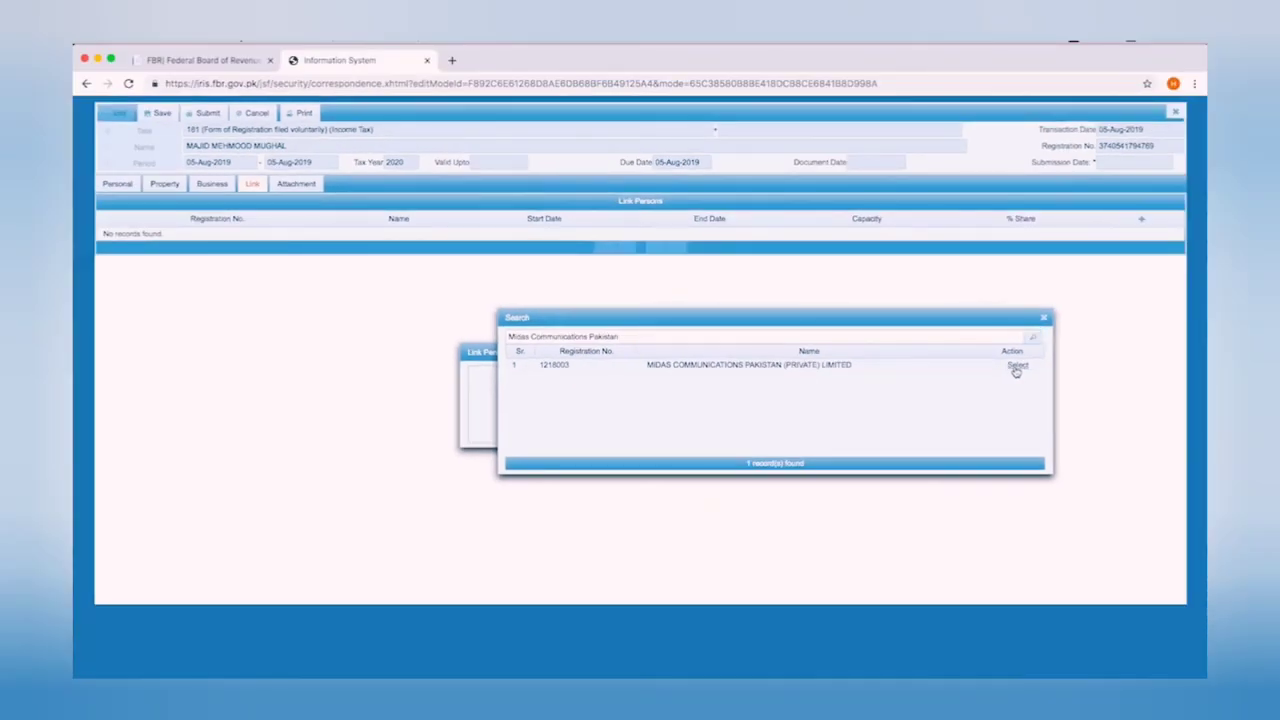
Select MIDAS COMMUNICATIONS PAKISTAN (PRIVATE) LIMITED, set start date 03-Mar-2008, and add the link
left_click(1041, 365)
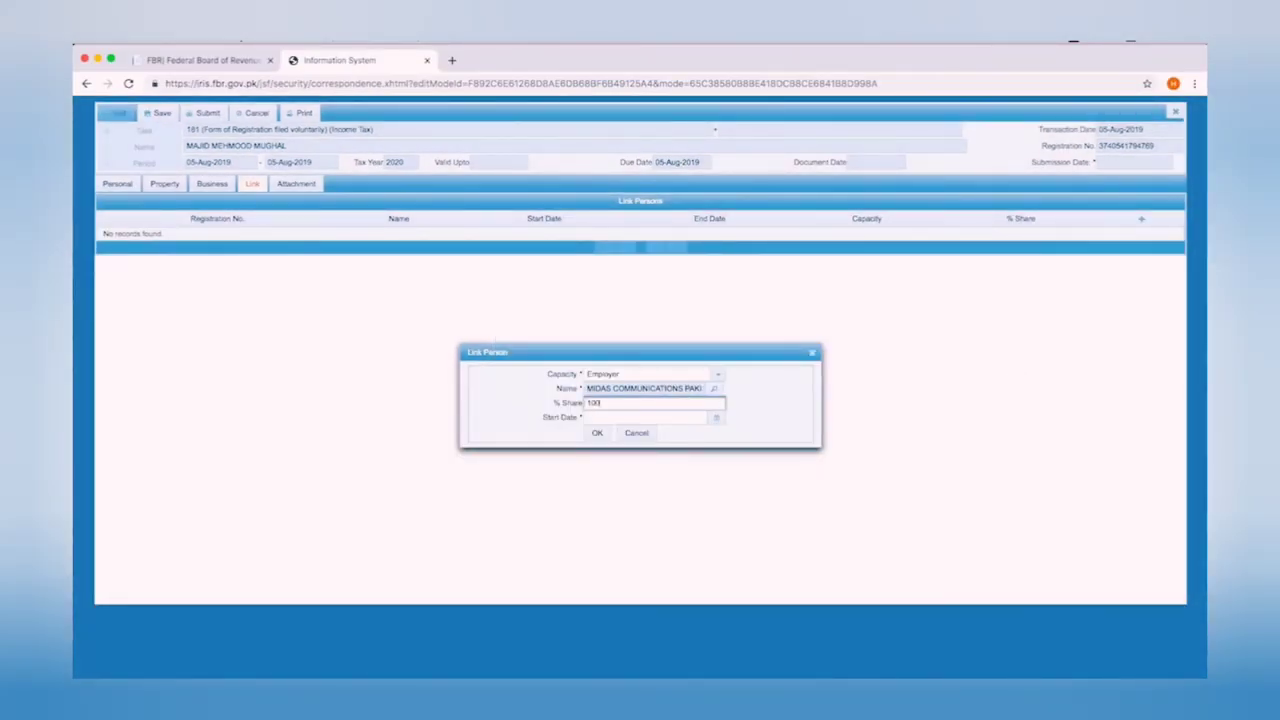
left_click(716, 420)
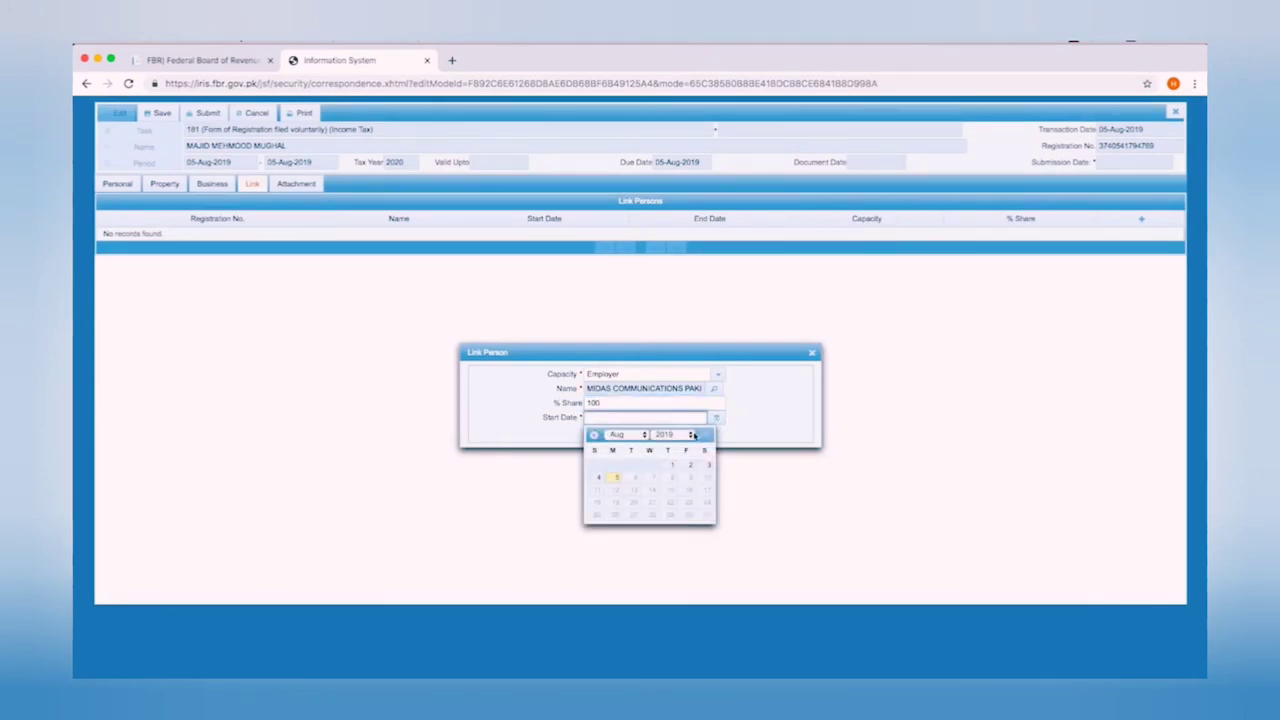
left_click(690, 437)
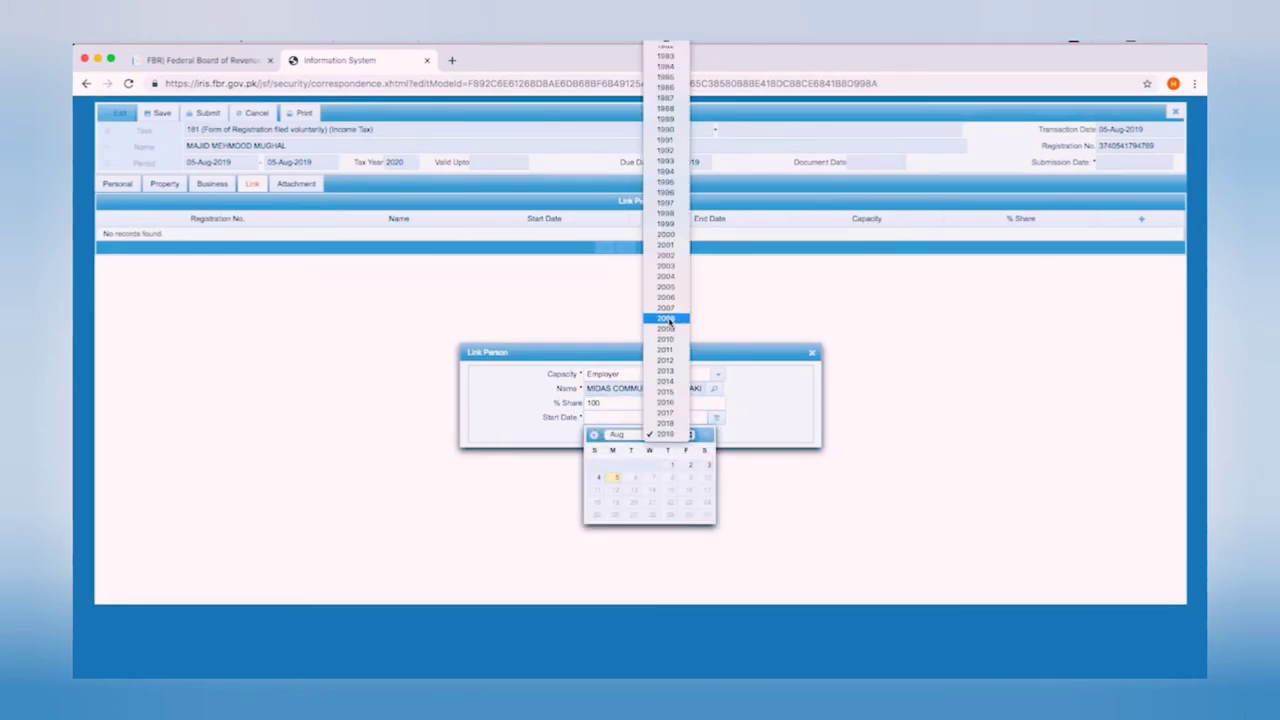
left_click(670, 322)
left_click(630, 434)
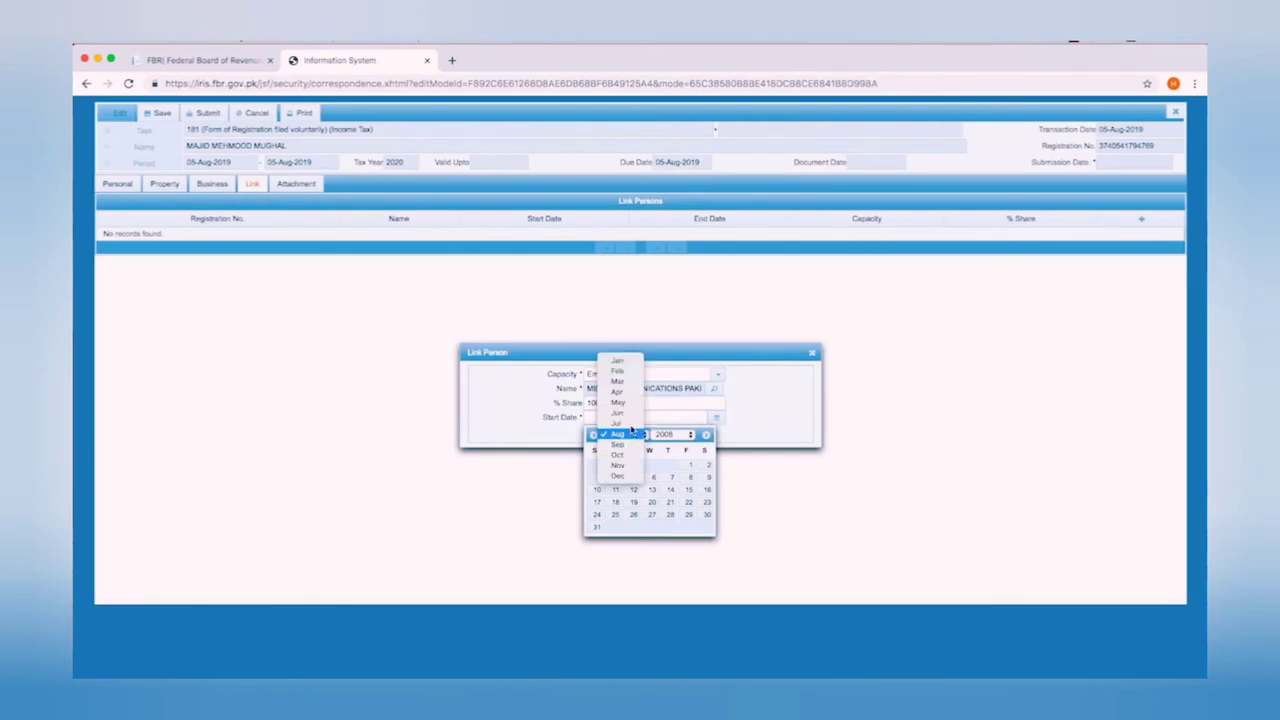
left_click(619, 382)
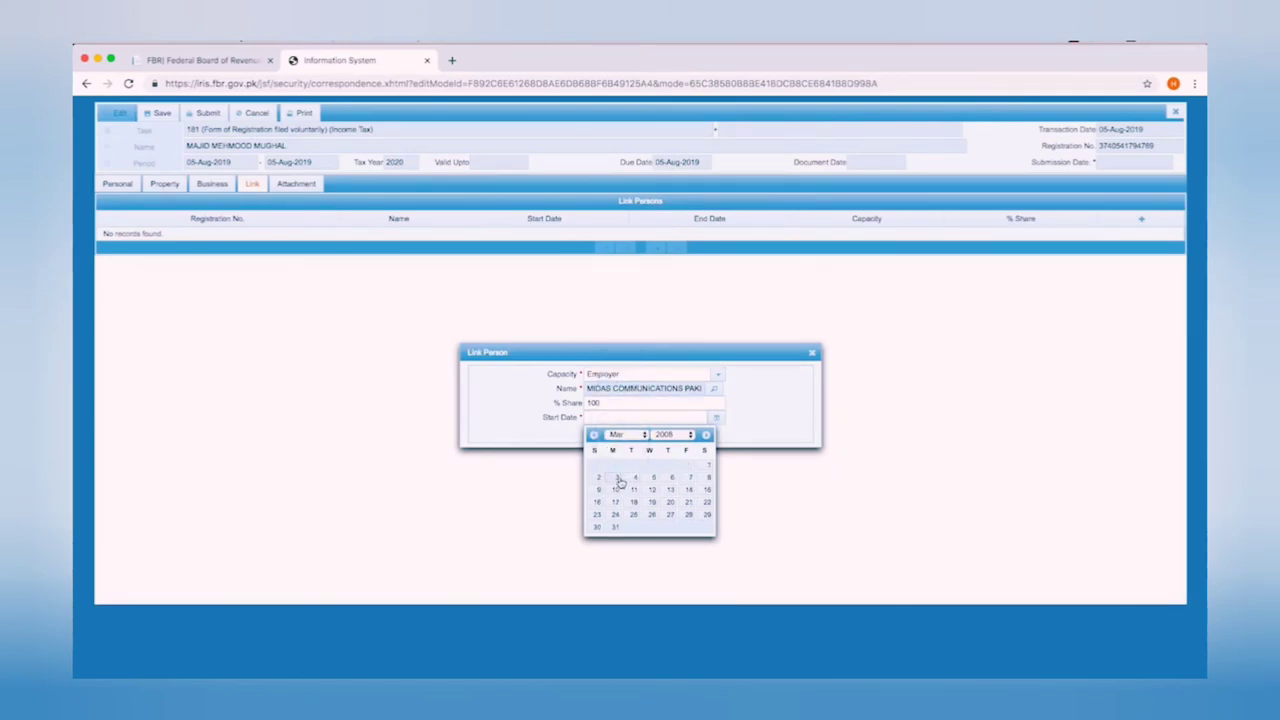
left_click(618, 478)
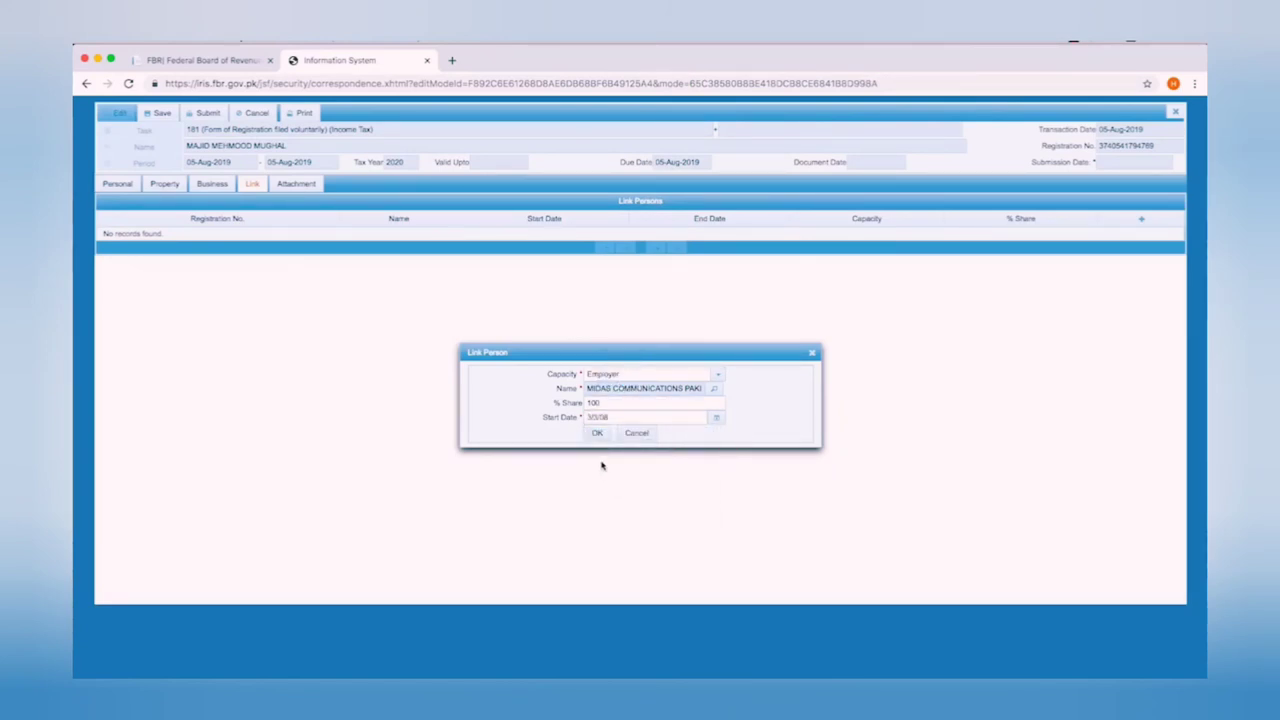
left_click(596, 434)
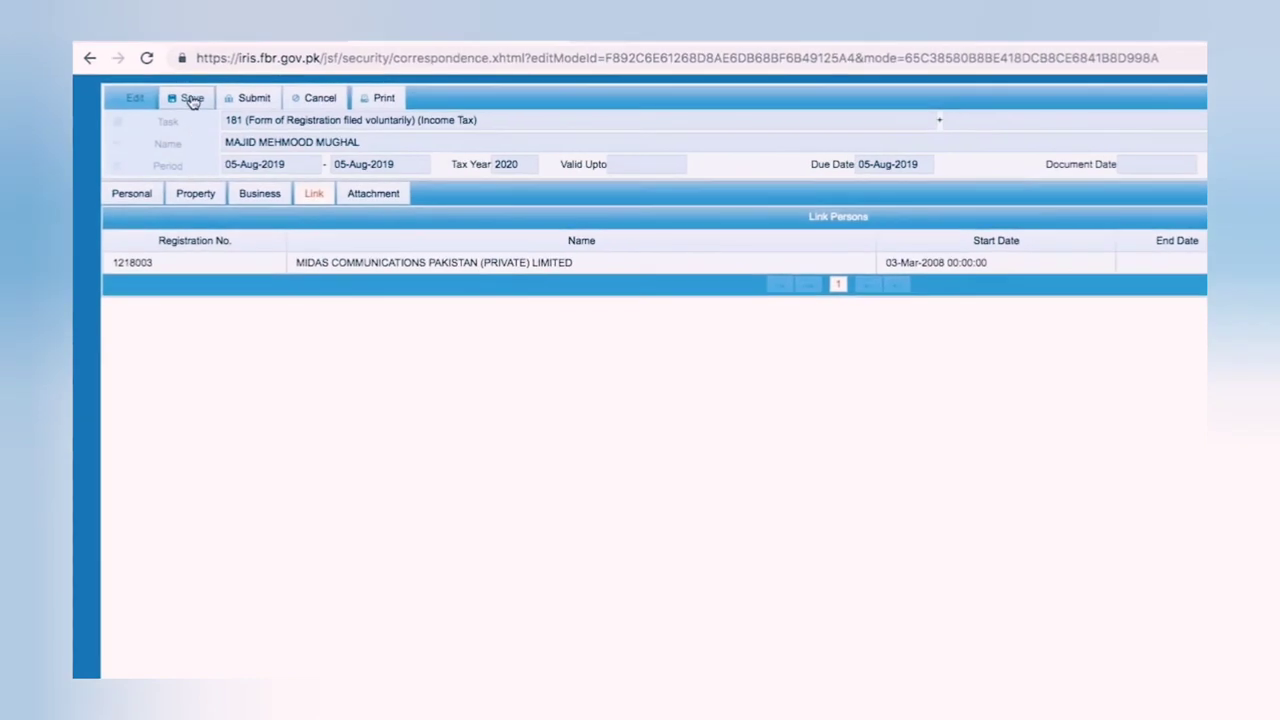
Save the Form 181, review its Business, Property, Link and Personal tabs, then submit and confirm
left_click(193, 100)
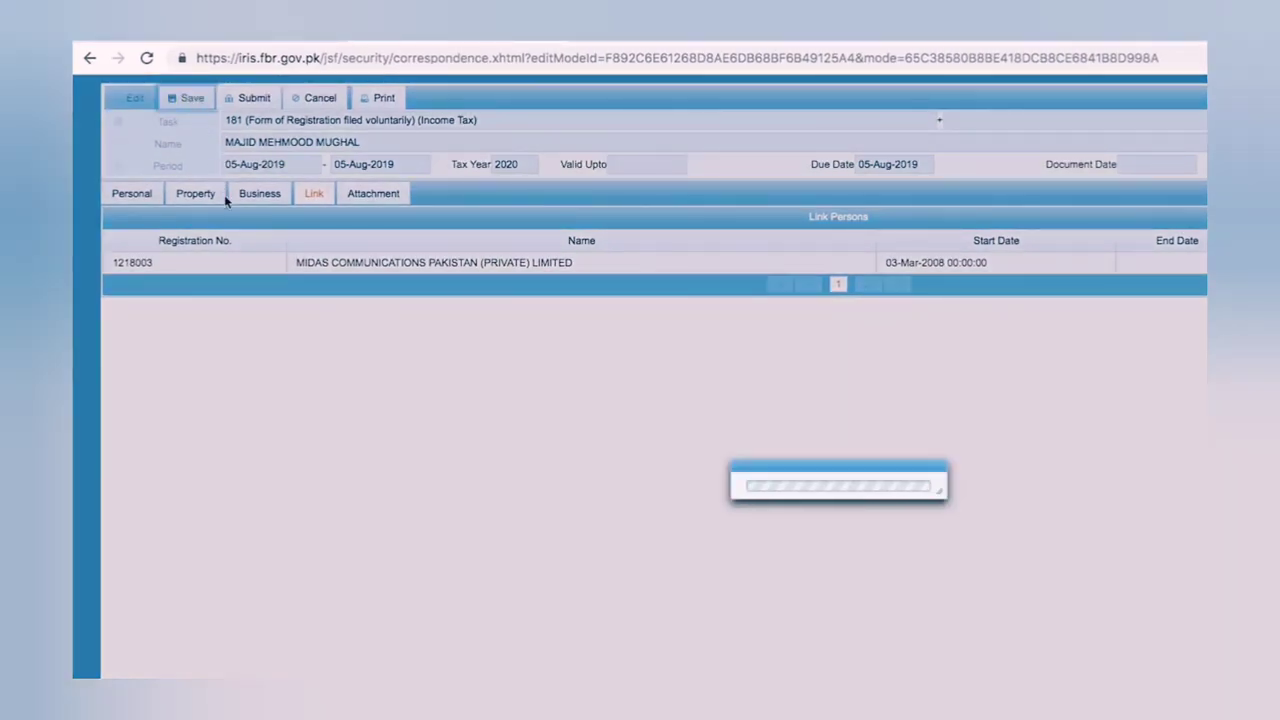
left_click(245, 194)
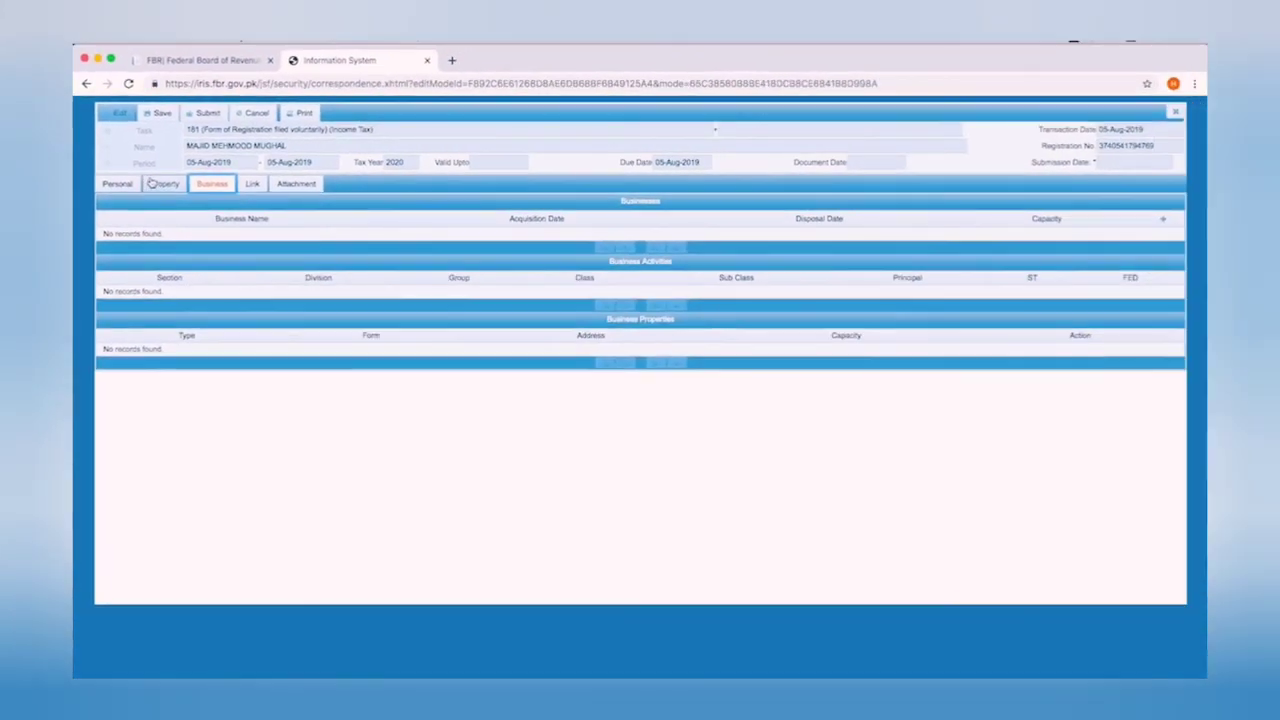
left_click(187, 191)
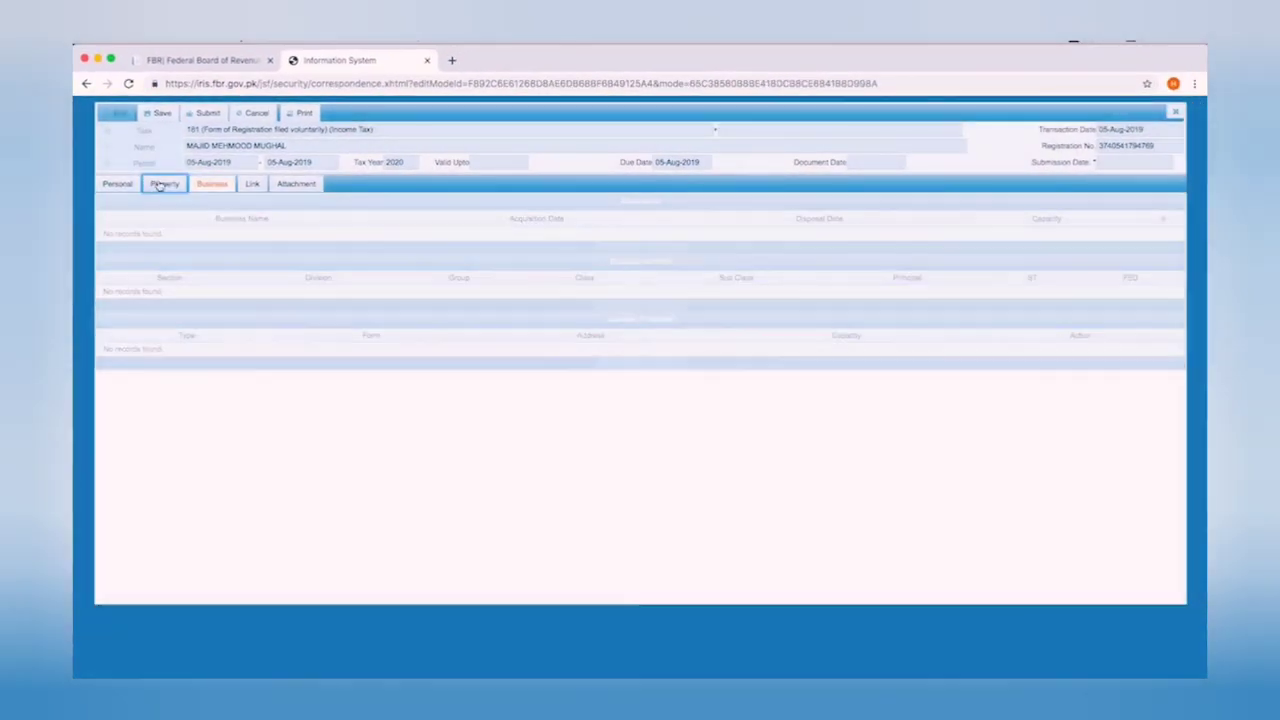
left_click(250, 184)
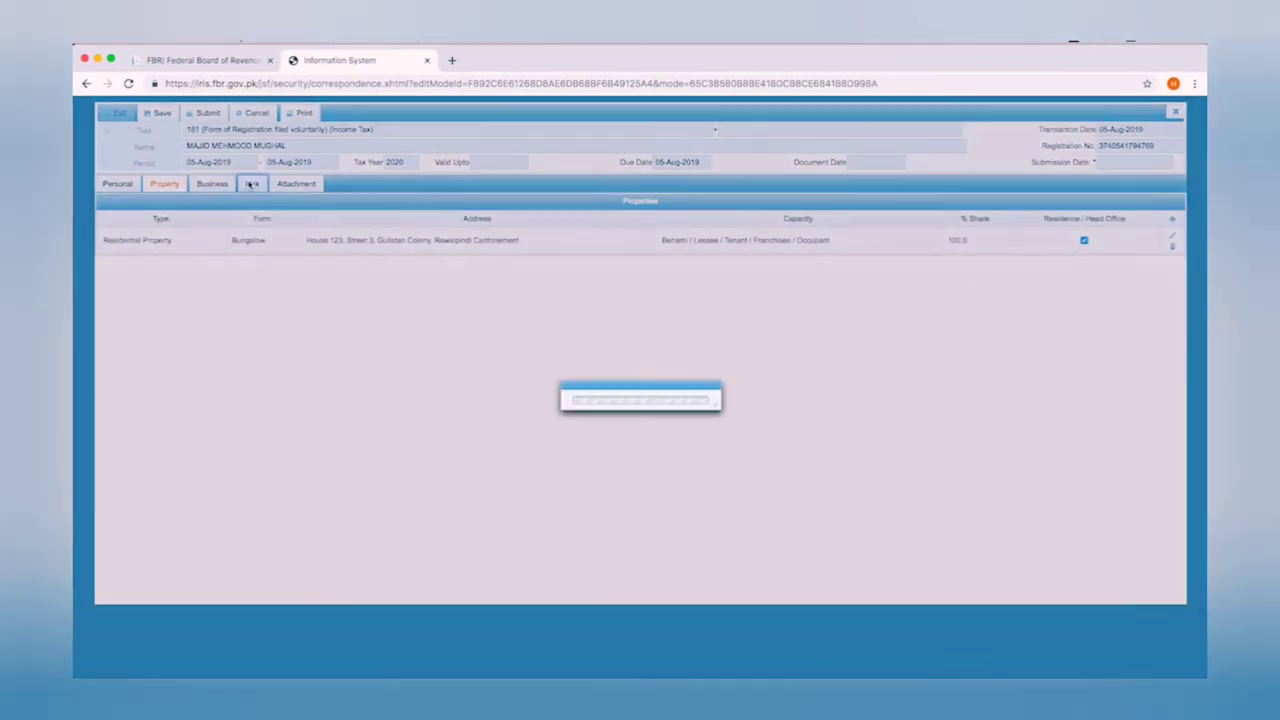
left_click(118, 186)
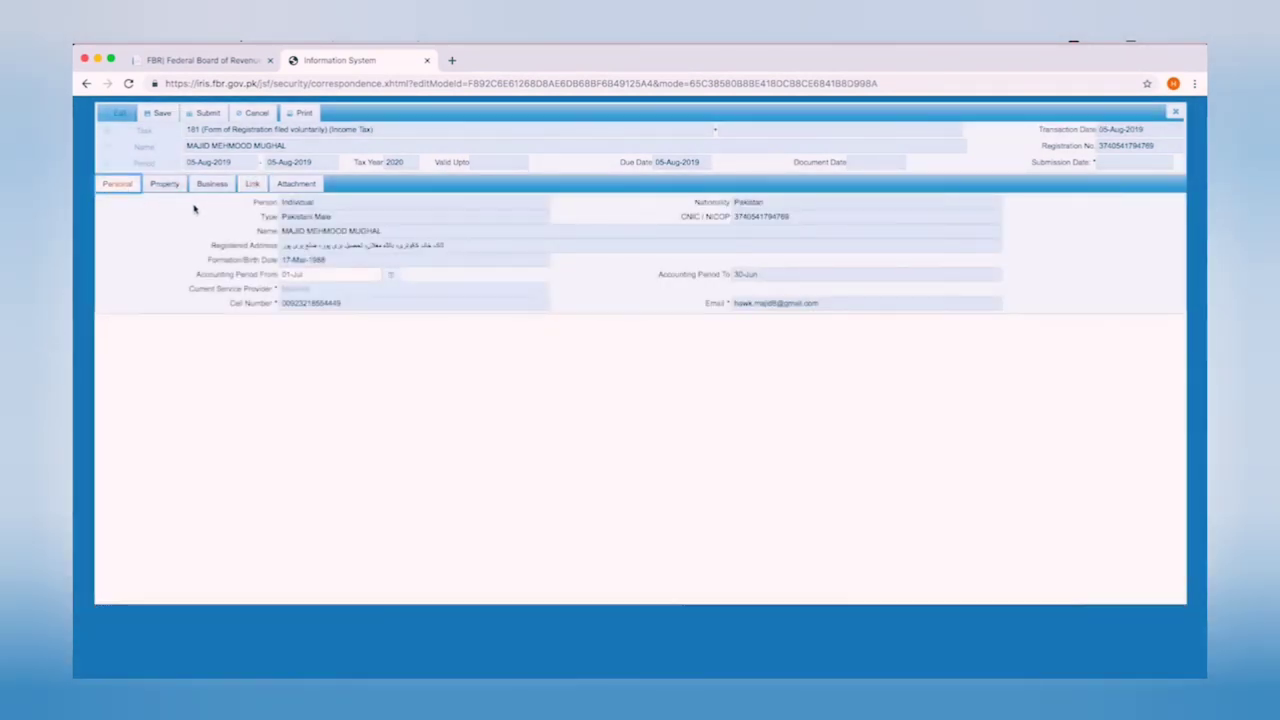
left_click(206, 113)
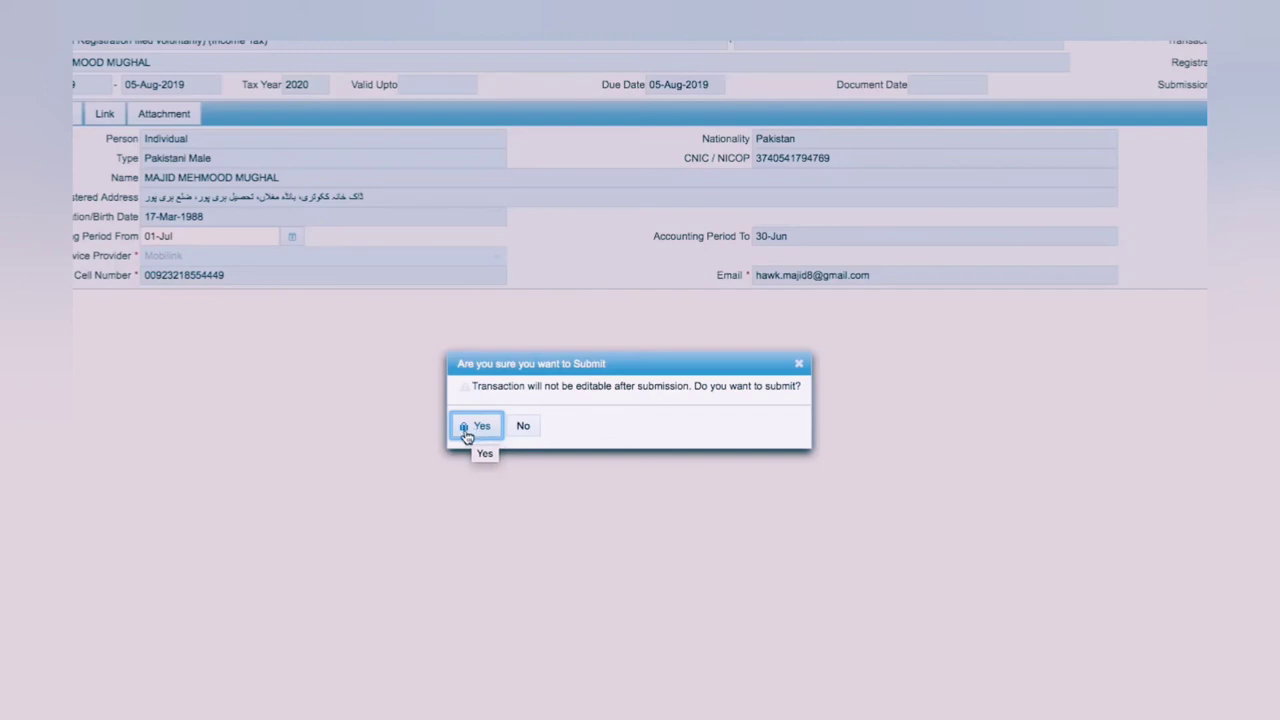
left_click(478, 426)
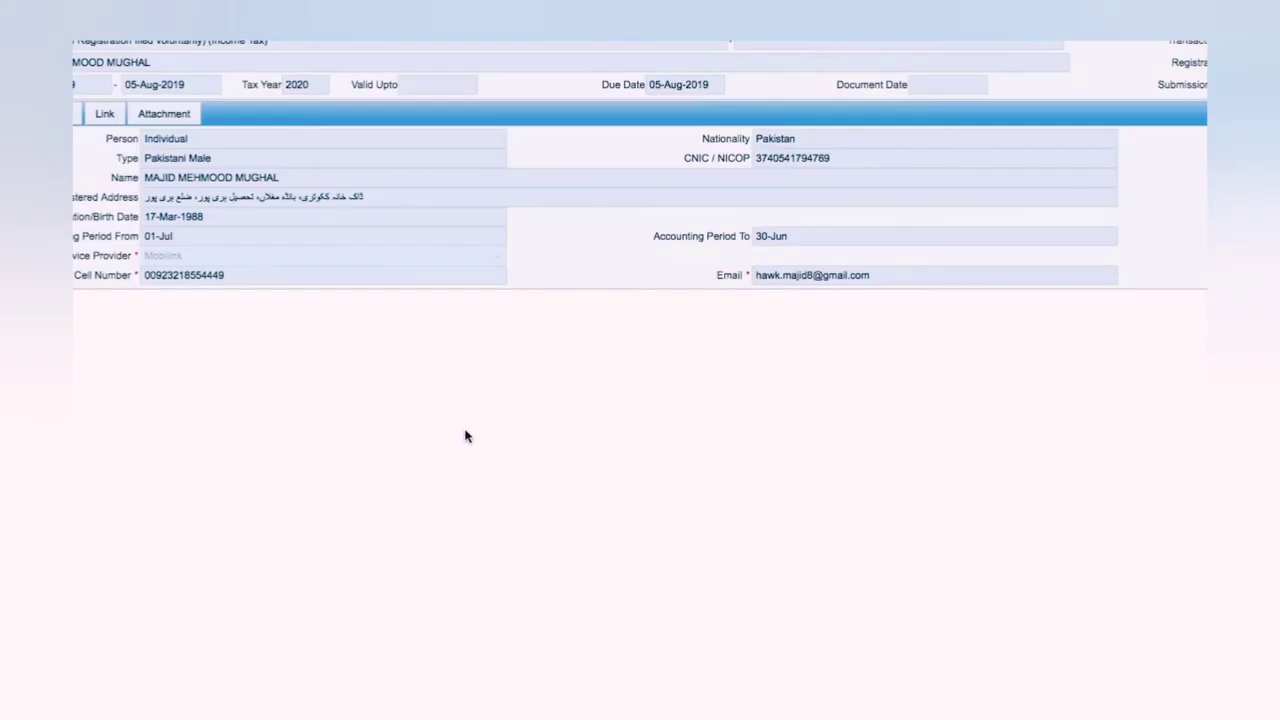